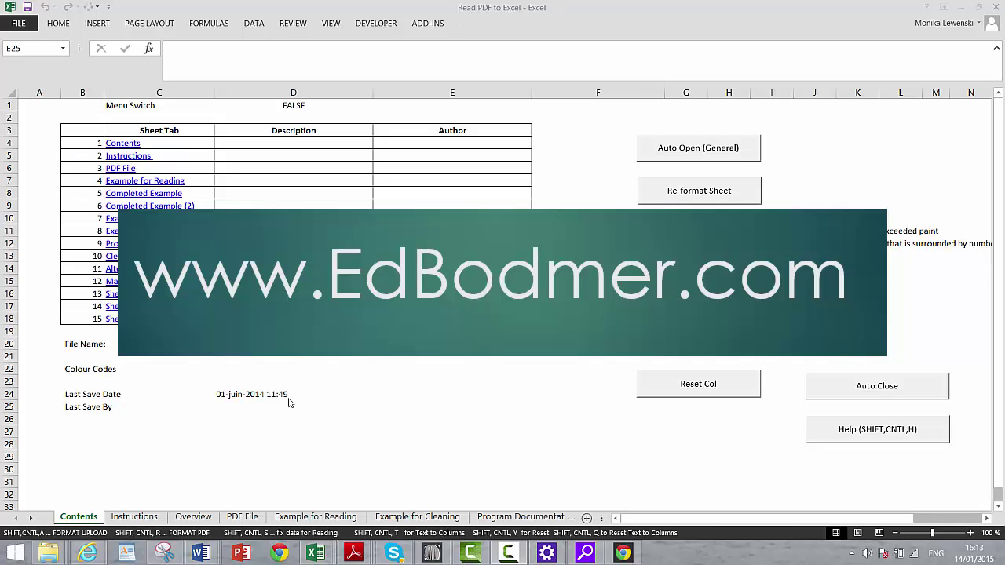
Examine the Appendix – 2 table of the PetroQuest PDF in Internet Explorer and in Chrome, and return to the desktop.
key("alt+Tab")
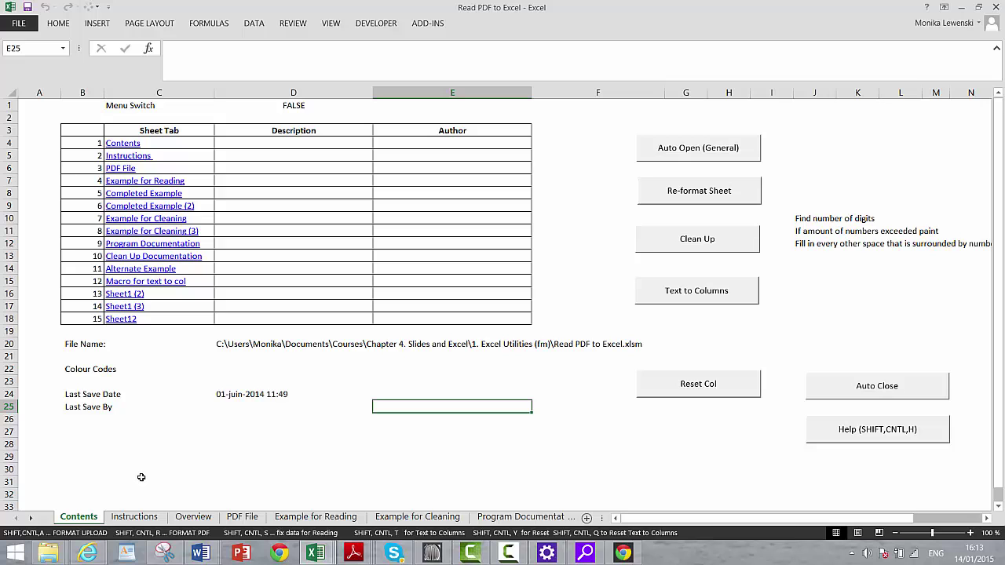
mouse_move(93, 556)
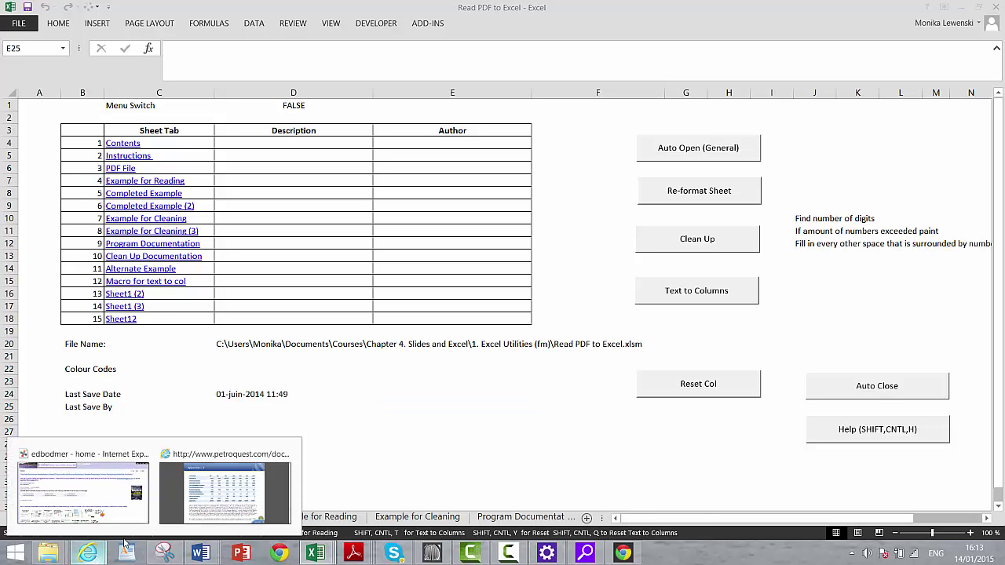
left_click(208, 517)
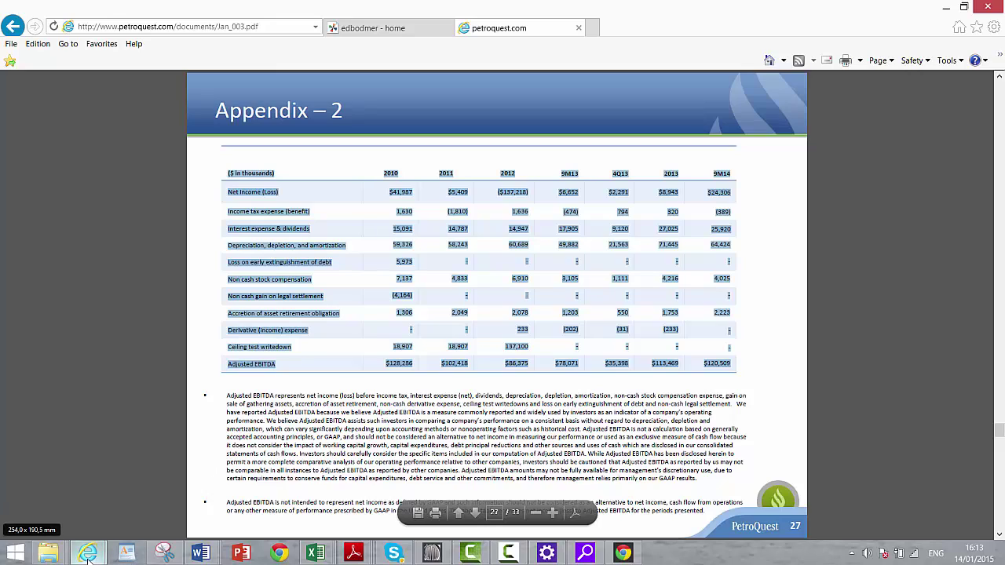
left_click(276, 556)
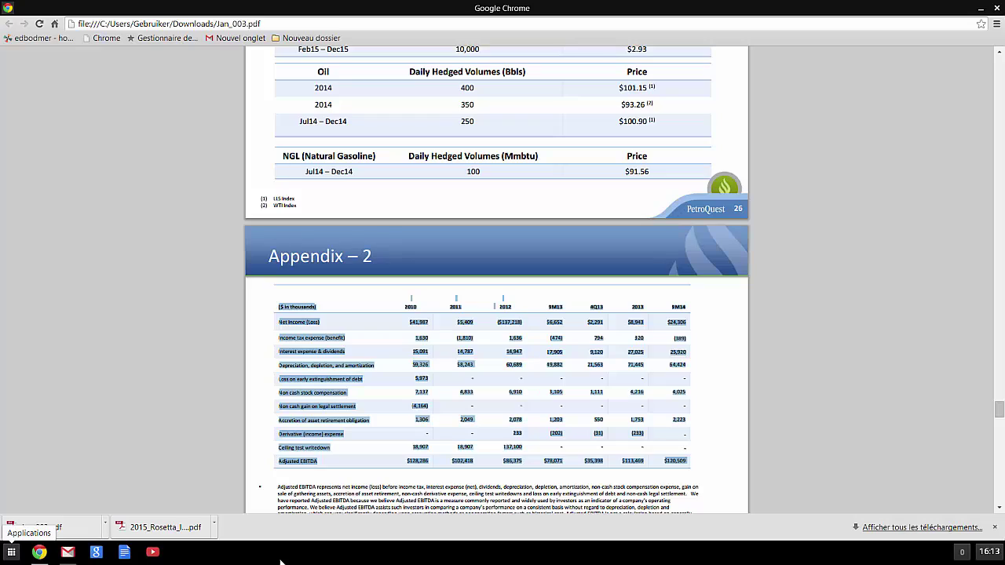
left_click(12, 556)
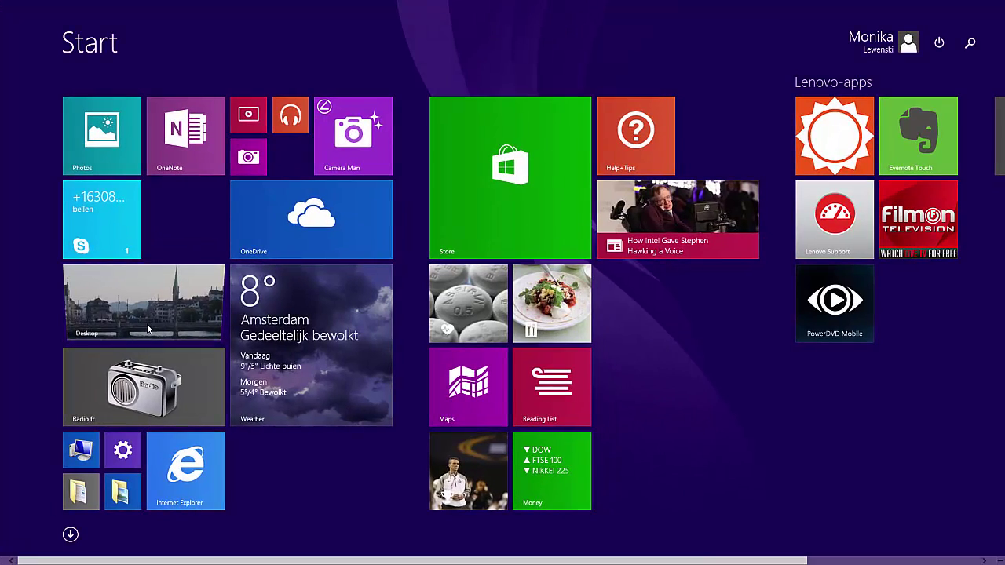
left_click(147, 324)
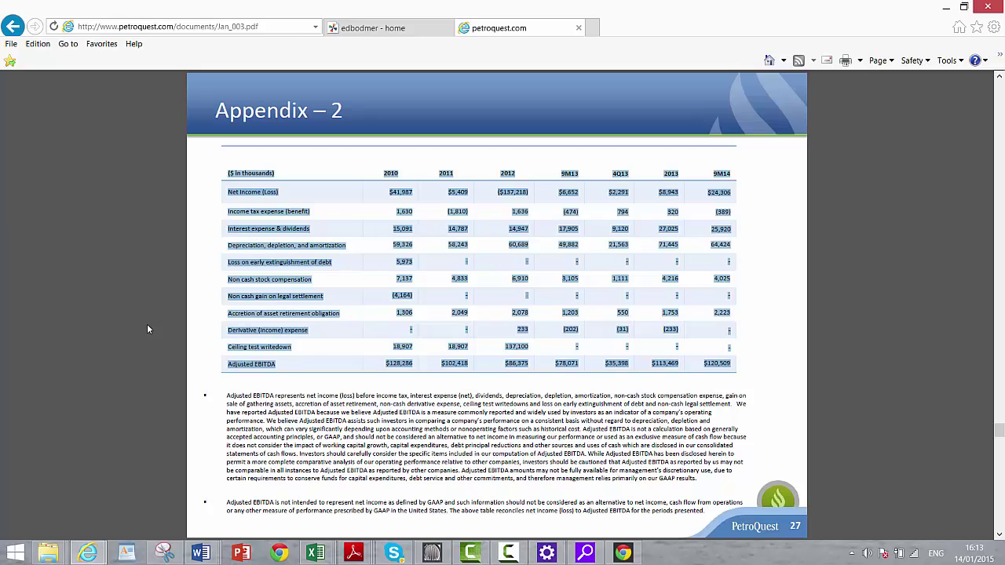
Copy the whole Appendix – 2 table from the PDF in Internet Explorer and paste it at A1 of Sheet166 in the Shale Oil and Gas workbook.
left_click(217, 234)
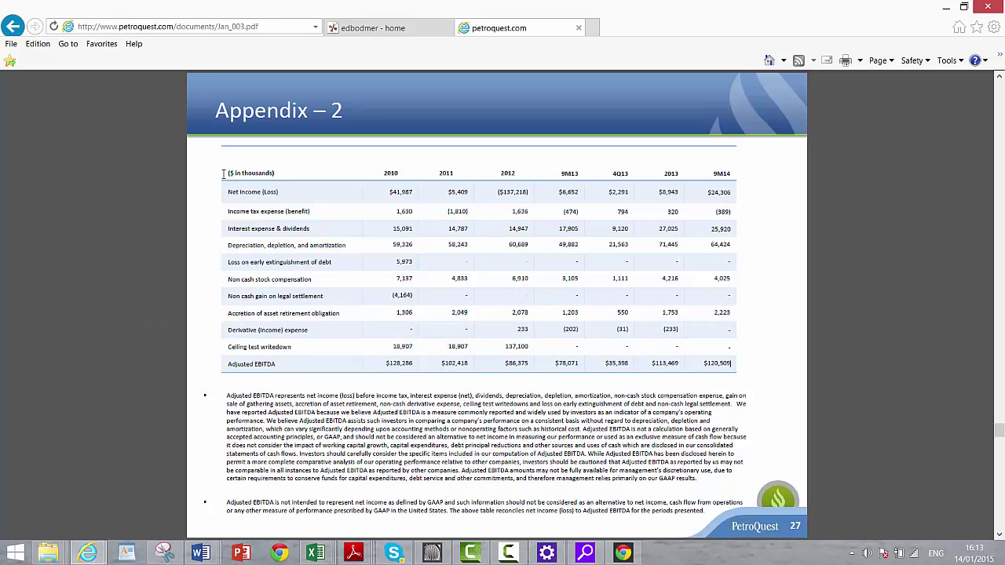
left_click_drag(224, 175, 728, 365)
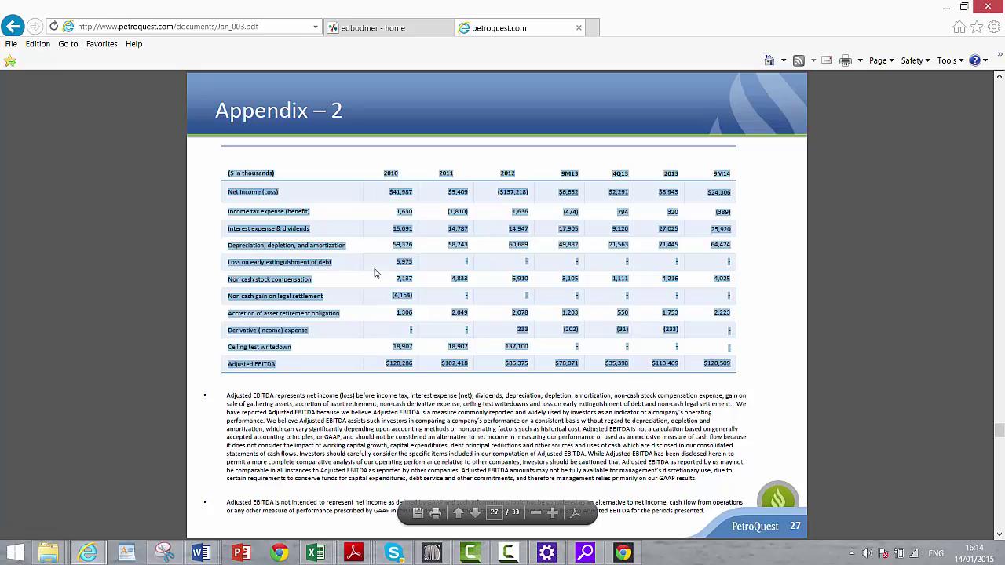
left_click(315, 554)
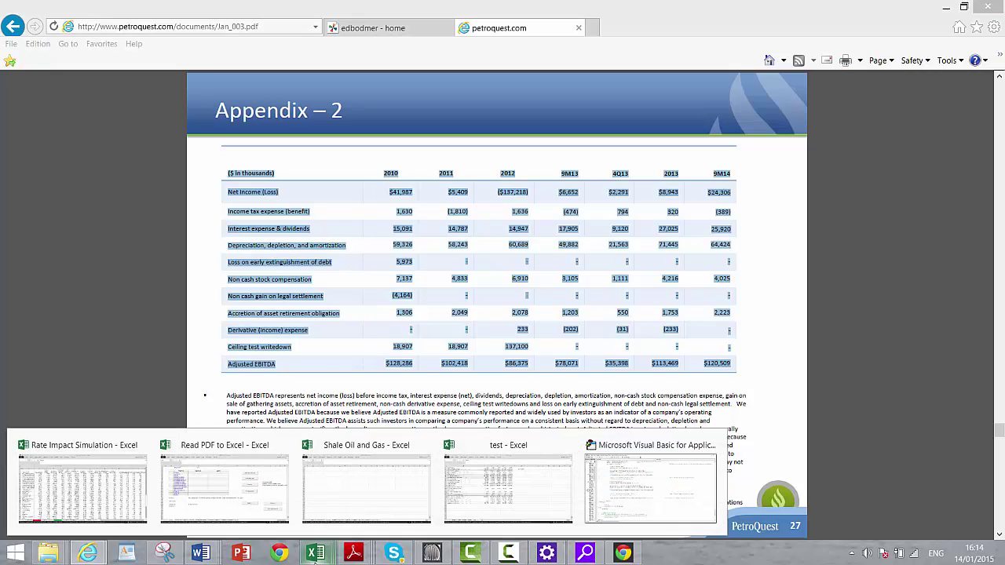
left_click(340, 493)
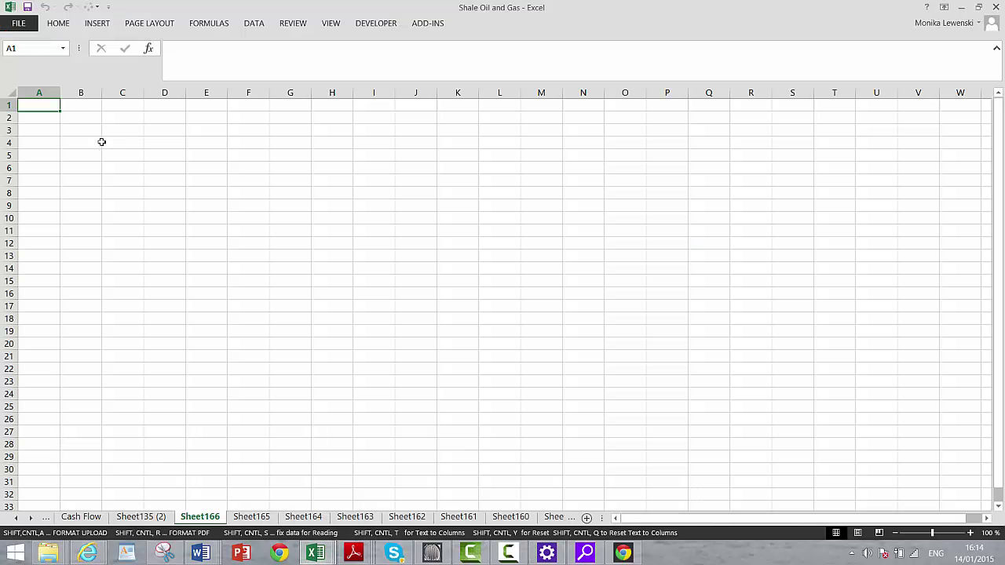
key("ctrl+v")
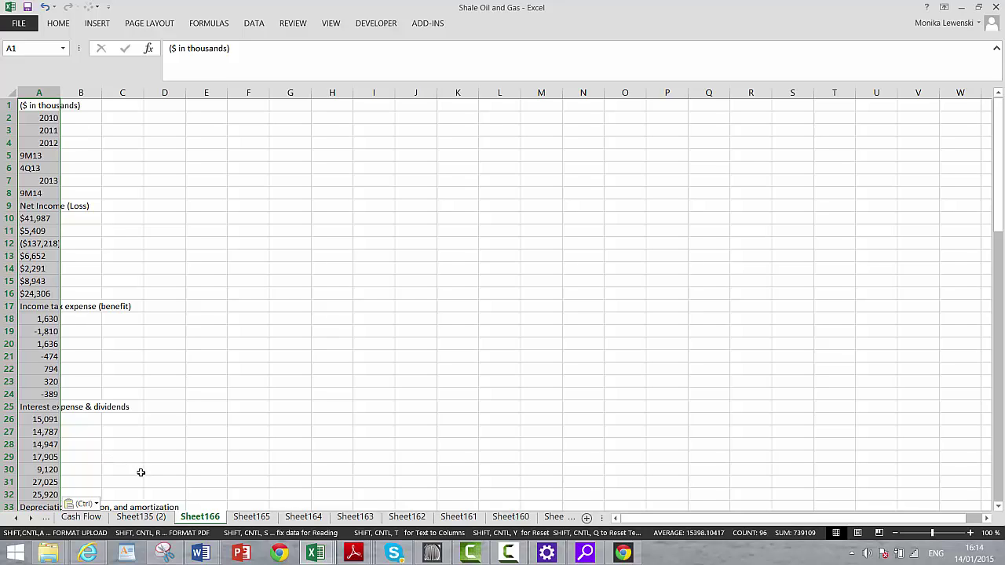
Switch to Word and paste the copied Appendix – 2 table into a blank document.
left_click(201, 555)
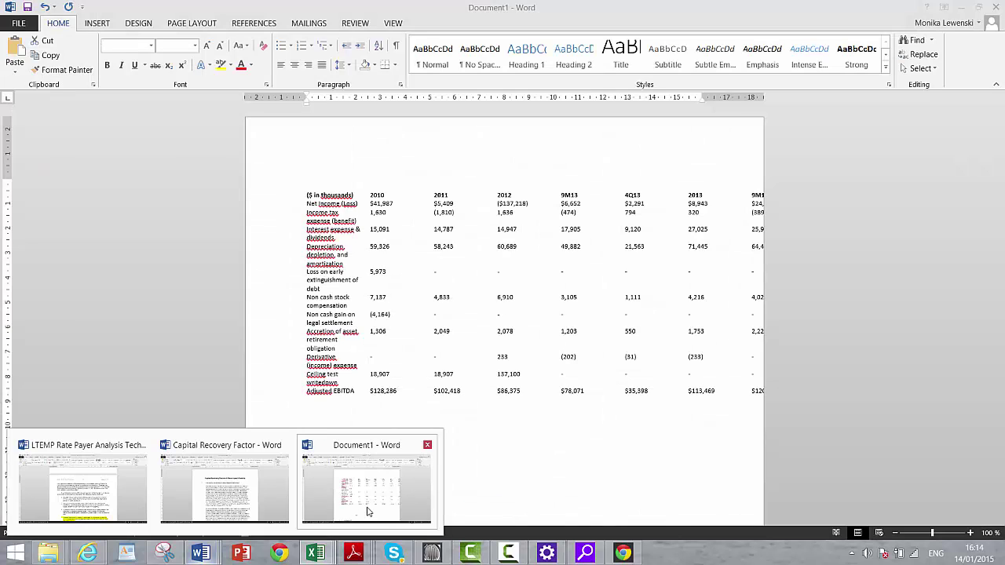
left_click(366, 511)
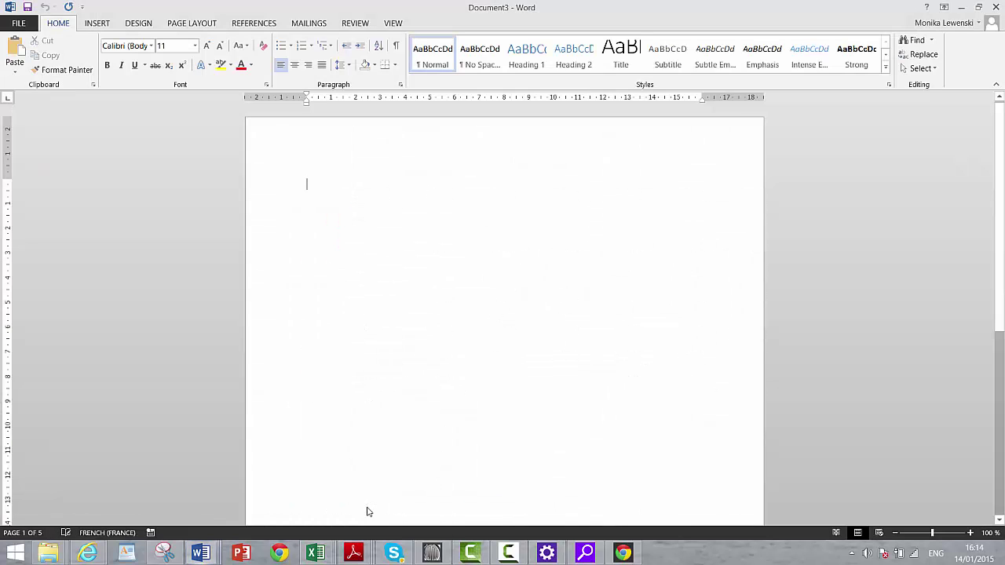
key("ctrl+v")
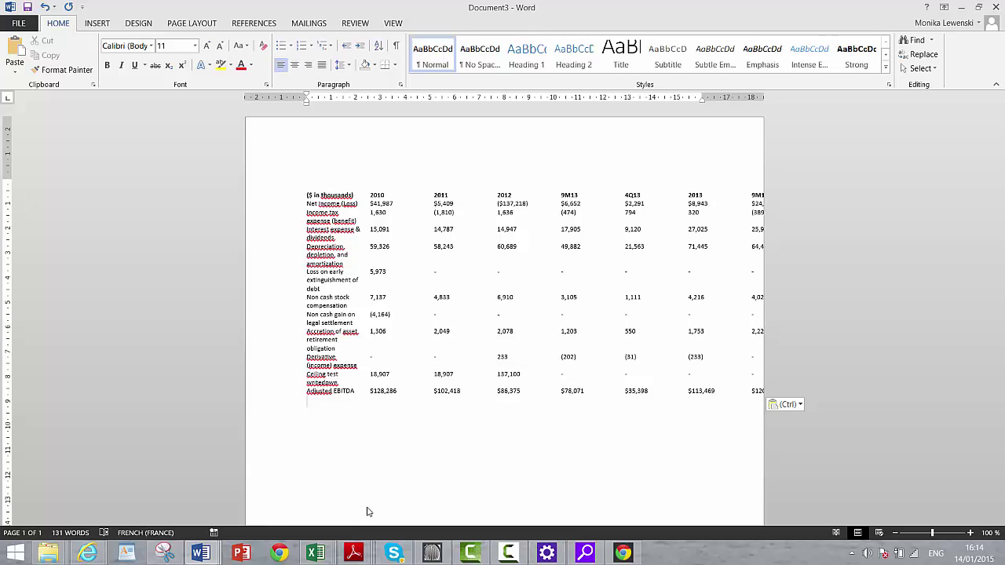
Copy the Appendix – 2 table from Jan_003.pdf in Chrome and paste it at A1 of Sheet165 in the Shale Oil and Gas workbook.
left_click(280, 554)
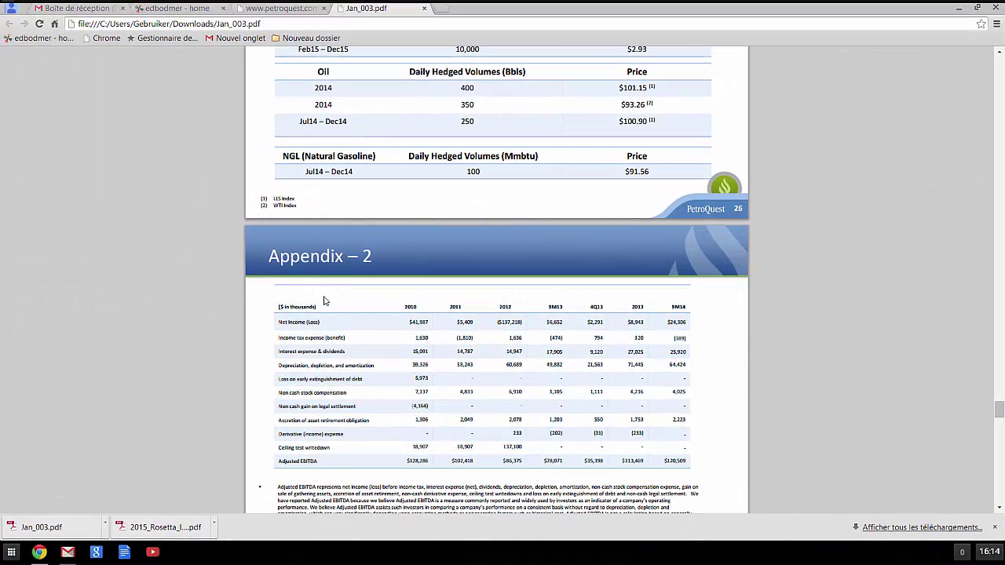
left_click_drag(275, 305, 688, 464)
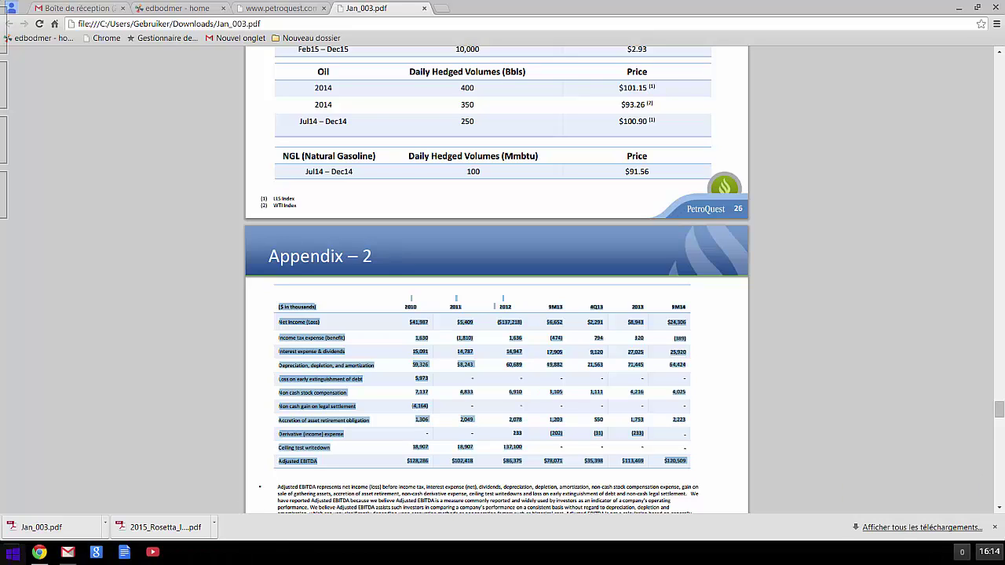
left_click(17, 555)
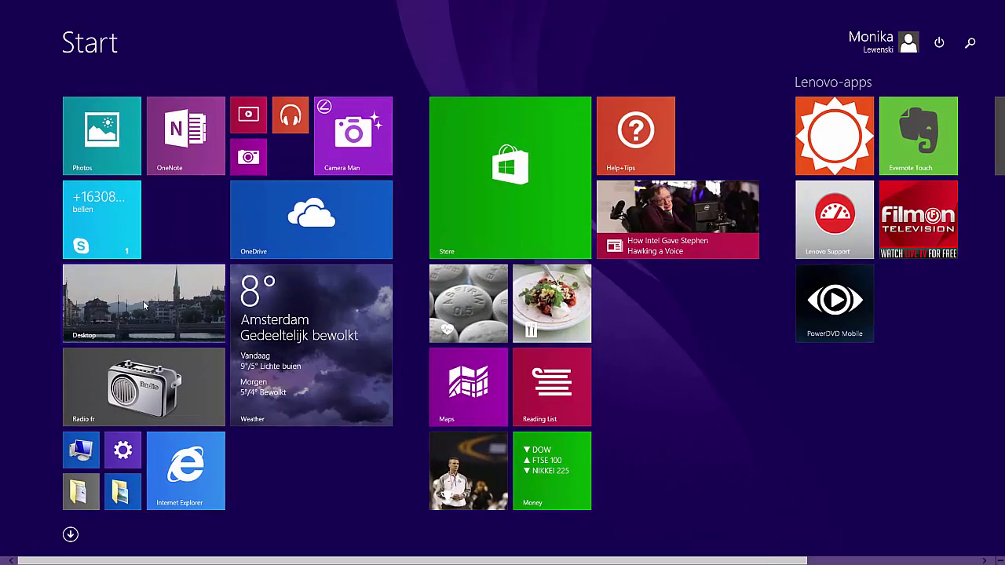
left_click(143, 300)
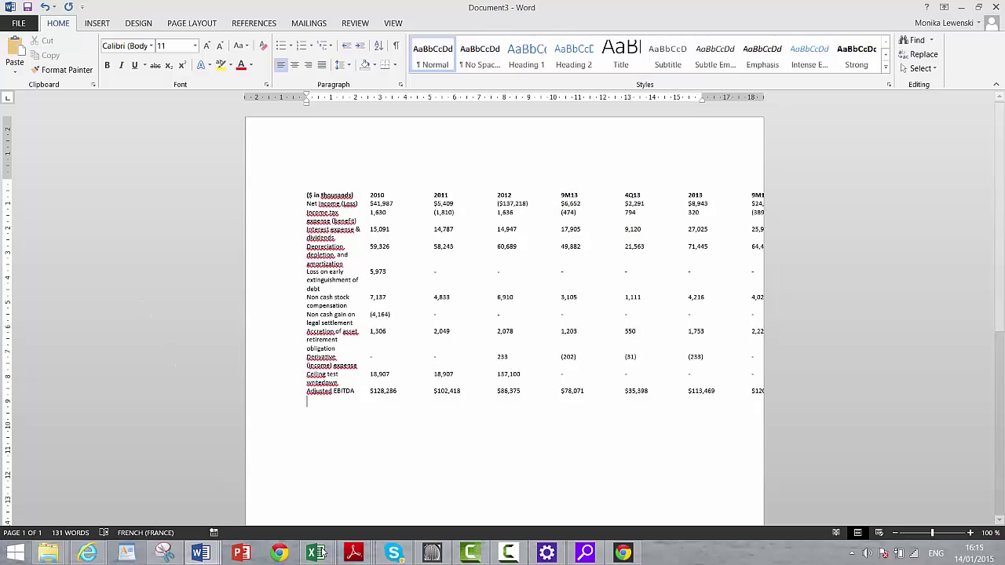
mouse_move(320, 554)
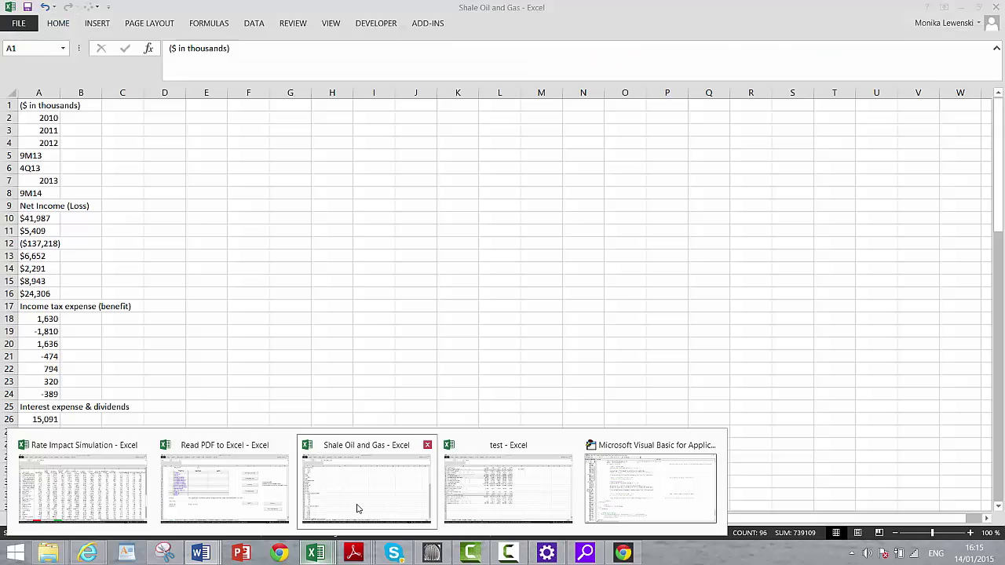
left_click(357, 511)
left_click(262, 519)
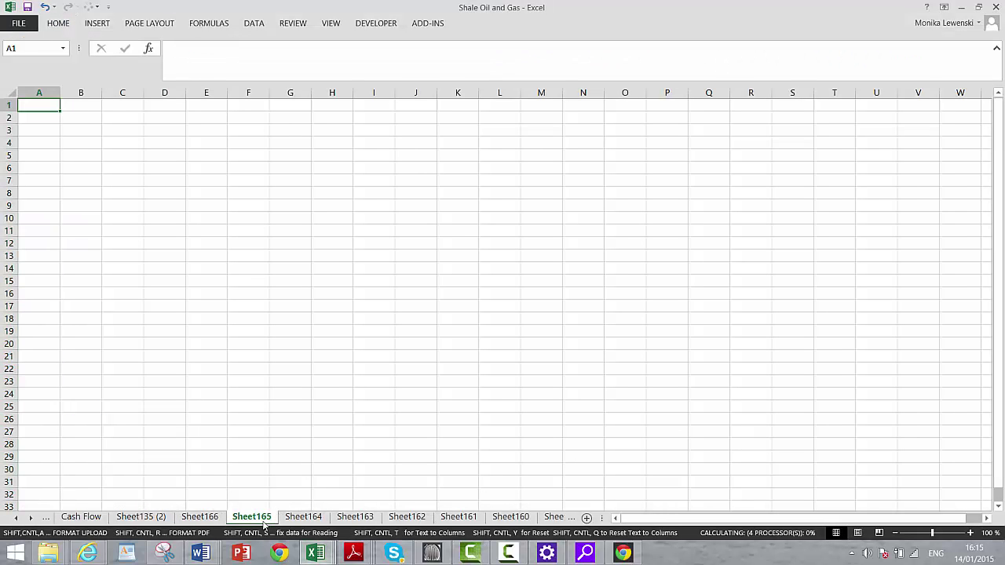
type("($ in thousands)  2010  2011  2012 9M13 4Q13 2013 9M14 Net Income (Loss) $41,987 $5,409 ($137,218) $6,652 $2,291 $8,943 $24,306 Income tax expense (benefit) 1,630 (1,810) 1,636 (474) 794 320 (389) Interest expense & dividends 15,091 15,787 14,947 17,905 9,120 27,025 25,920 Depreciation, depletion, and amortization 59,326 58,243 60,689 49,882 21,563 71,445 64,424 Loss on early extinguishment of debt 5,973 - - - - - - Non cash stock compensation 7,137 4,833 6,910 3,105 1,111 4,216 4,025 Non cash gain on legal settlement (4,164) - - - - - - Accretion of asset retirement obligation 1,306 2,049 2,078 1,203 550 1,753 2,223 Derivative (income) expense - - 233 (202) (31) (233) - Ceiling test writedown 18,907 18,907 137,100 - - - - Adjusted EBITDA $128,286 $102,418 $86,375 $78,071 $35,398 $113,469 $120,509")
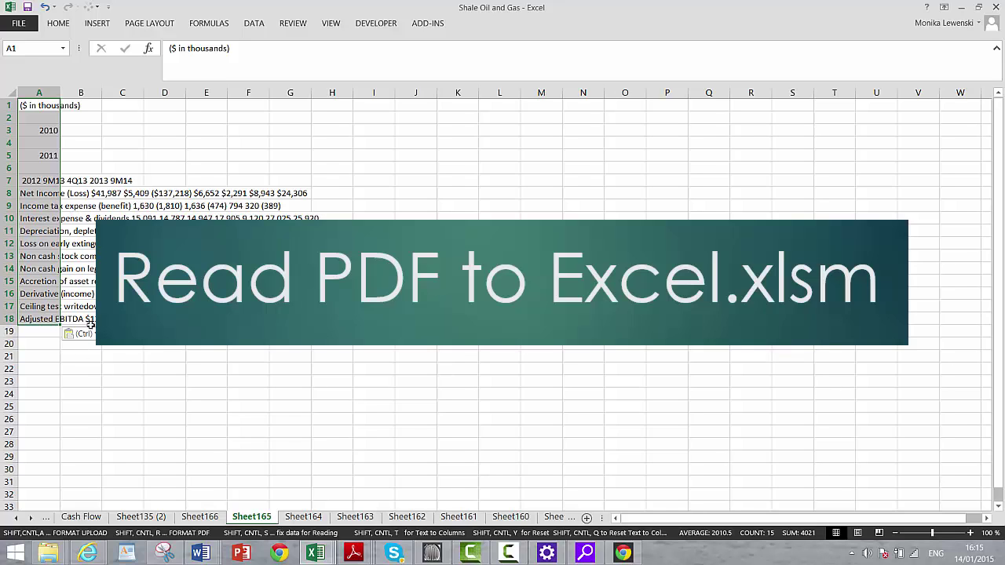
Run the PDF re-formatting macro on Sheet165 with 7 columns of data, creating a new sheet for the result.
key("ctrl+shift+r")
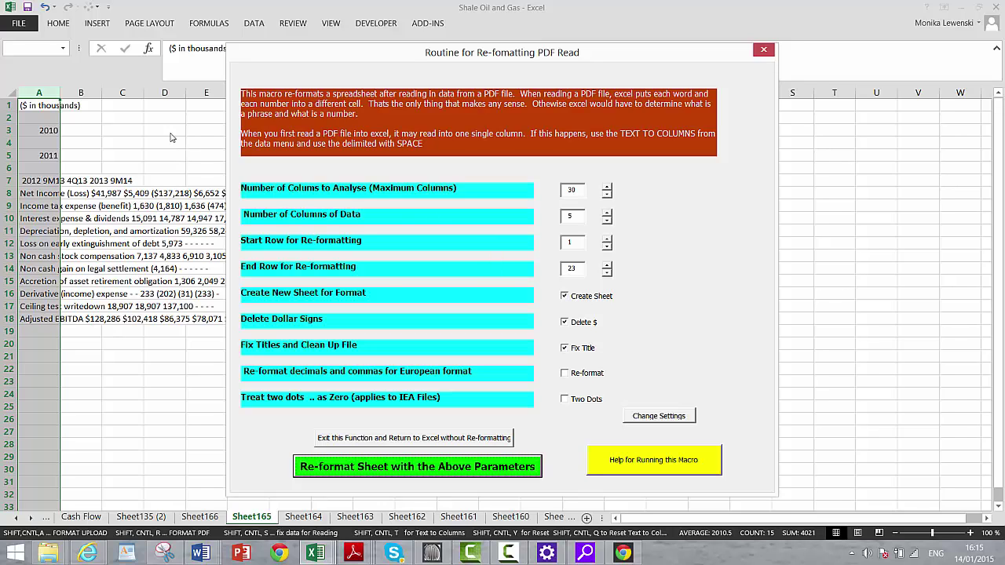
left_click_drag(285, 55, 531, 70)
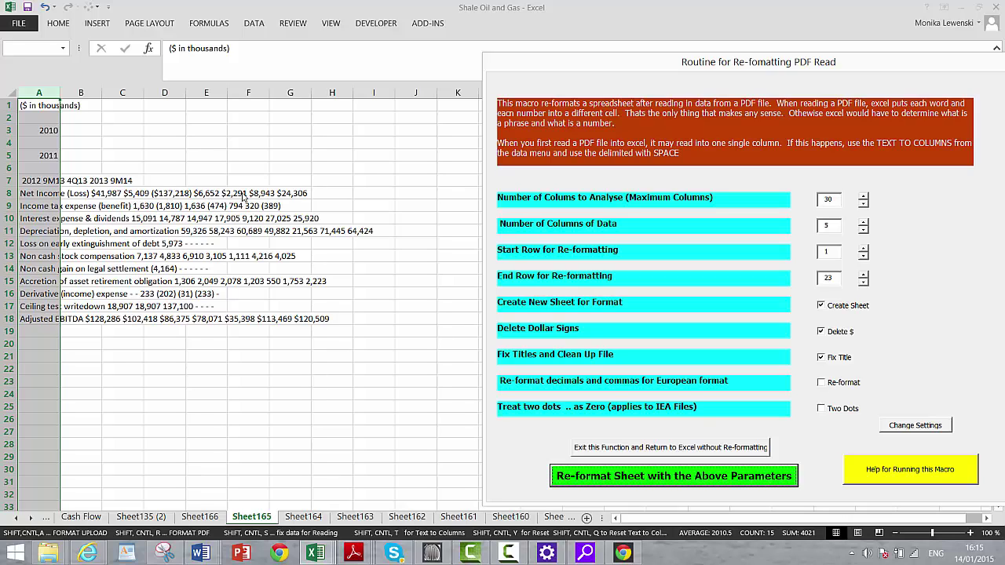
left_click(864, 223)
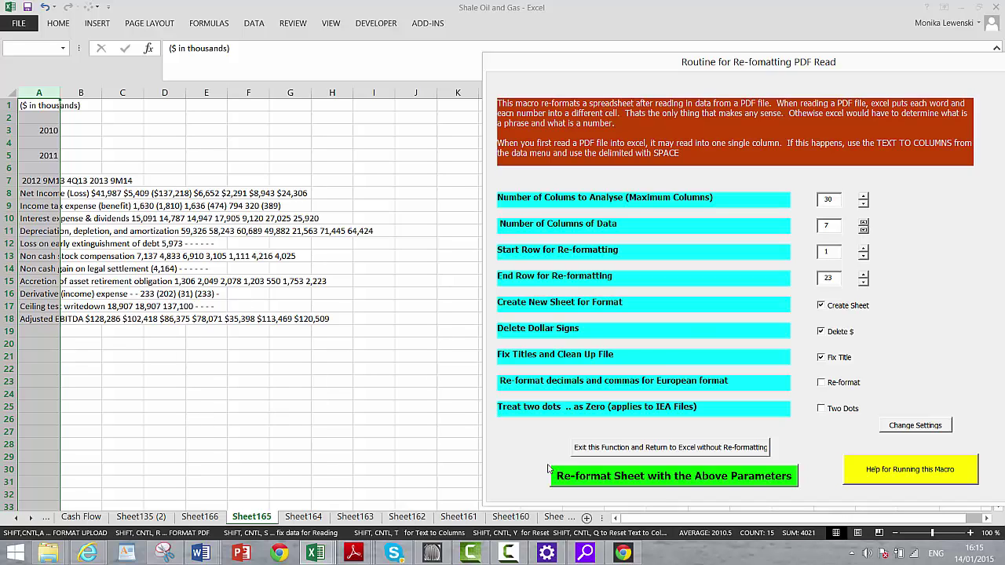
left_click(573, 482)
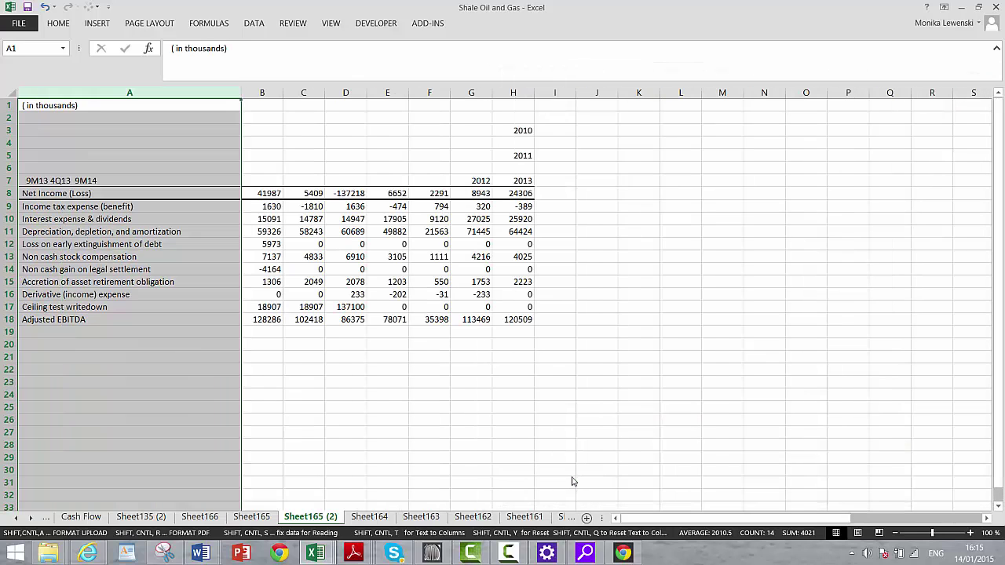
Narrow column A of the re-formatted sheet to fit the row titles and select the misplaced headings in A7.
left_click(232, 91)
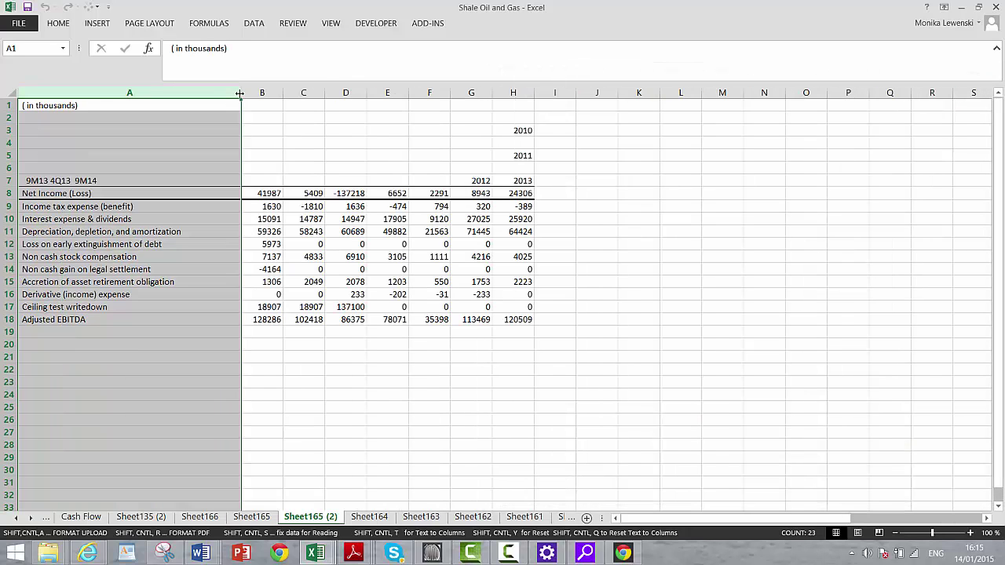
left_click_drag(241, 92, 193, 93)
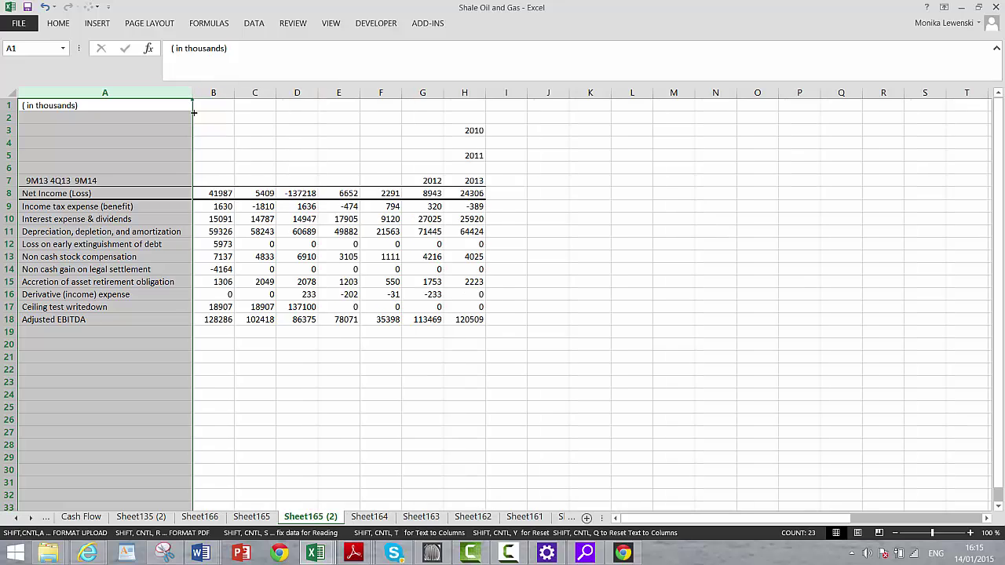
left_click(110, 180)
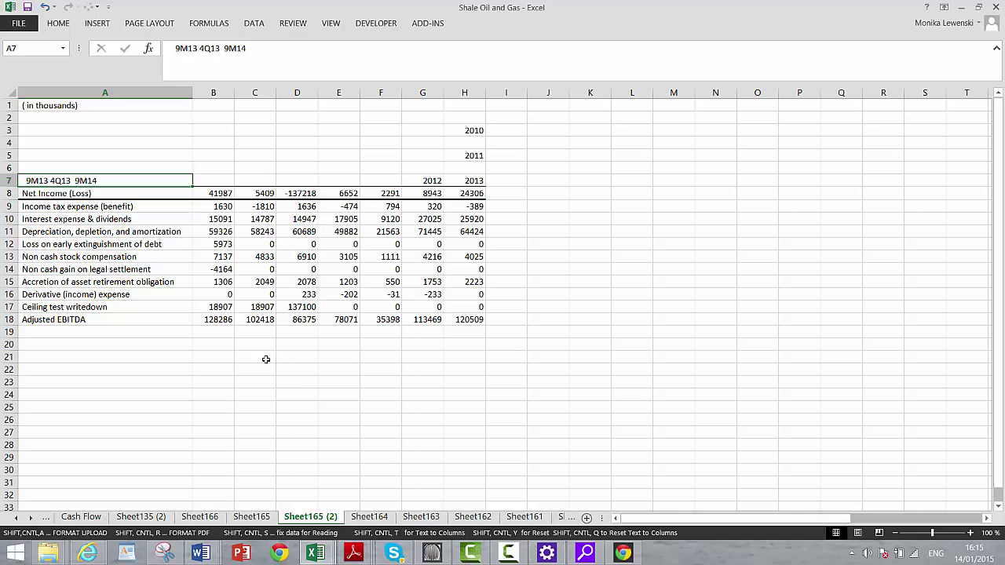
Format the figures in B8:H18 with thousands separators and dashes for zeros.
left_click_drag(218, 197, 477, 318)
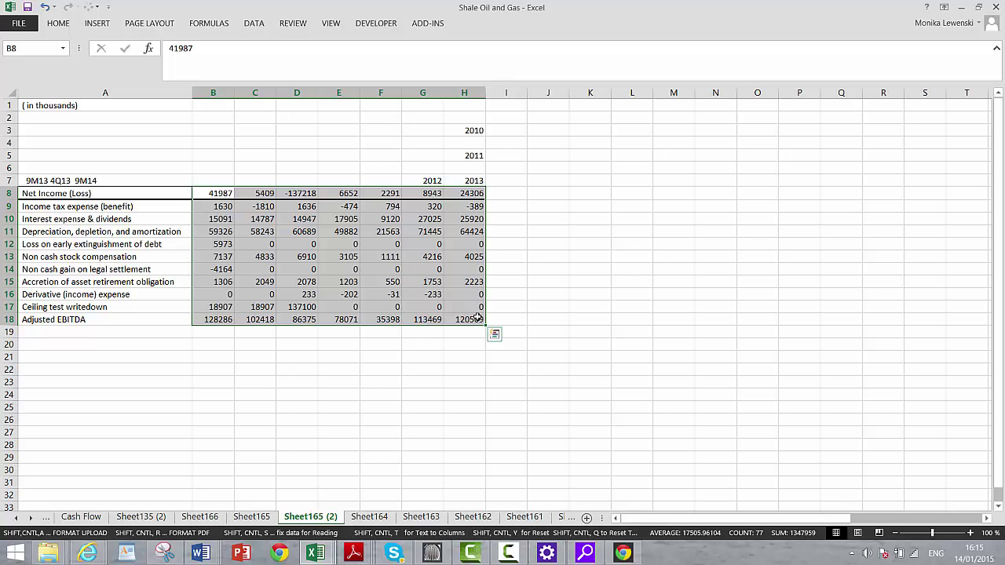
key("ctrl+shift+s")
left_click(466, 390)
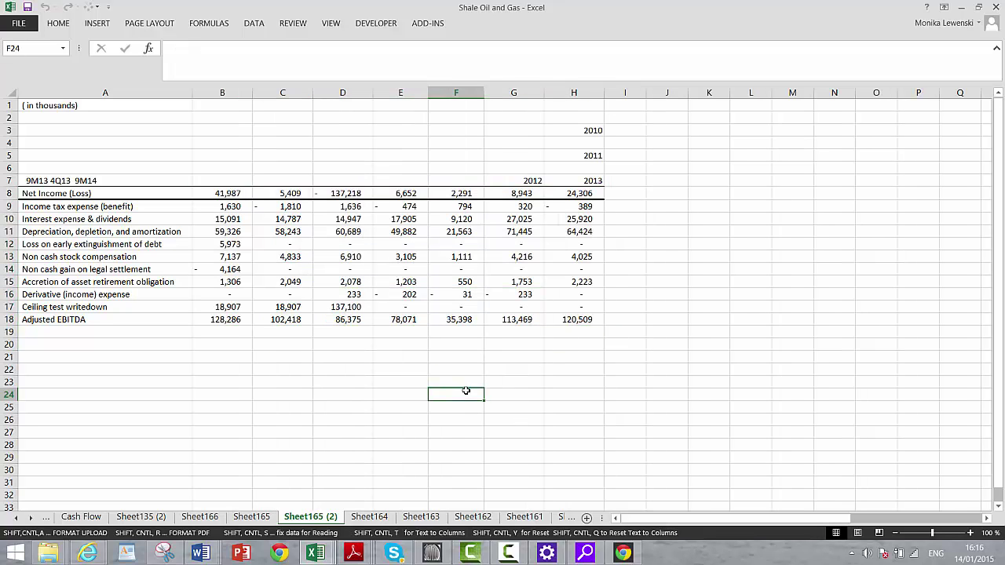
left_click(290, 268)
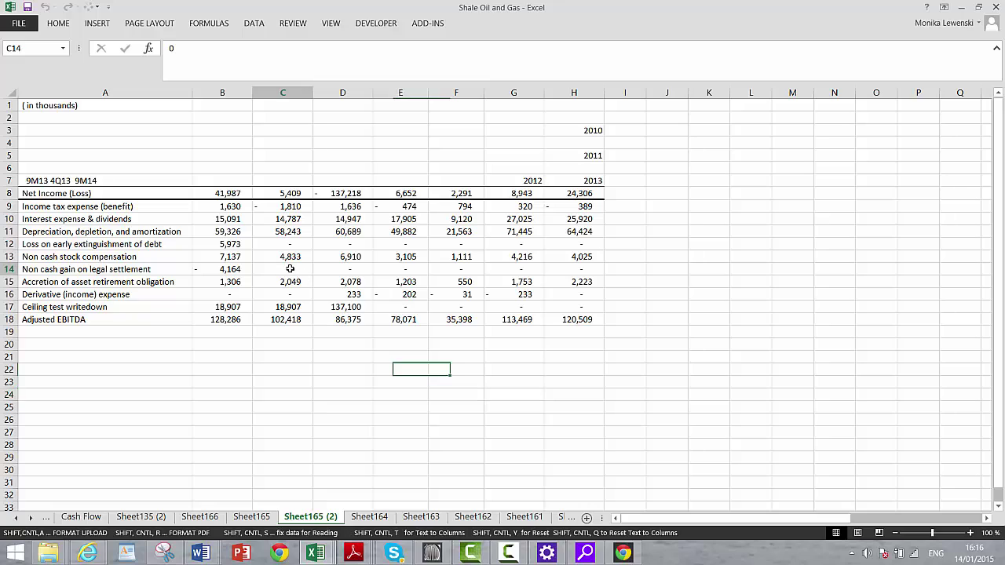
left_click(295, 345)
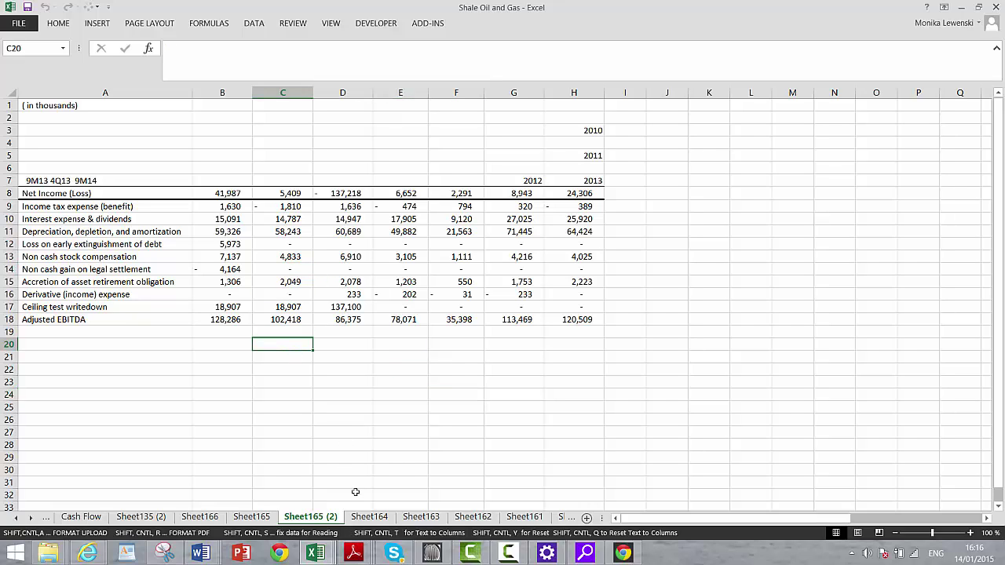
Switch to Internet Explorer and select the whole Appendix – 2 table in Jan_003.pdf.
left_click(98, 556)
left_click(224, 494)
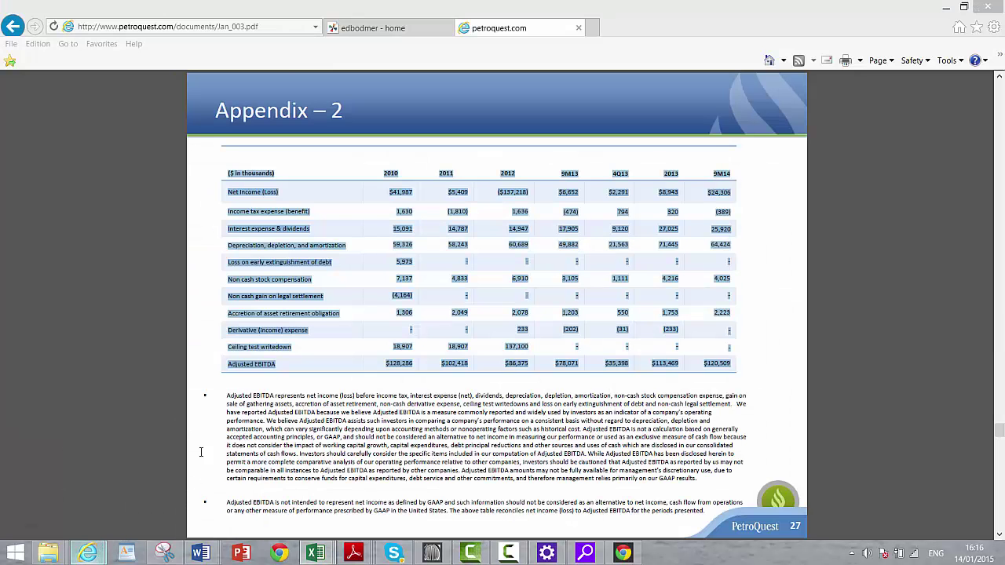
left_click_drag(226, 171, 730, 363)
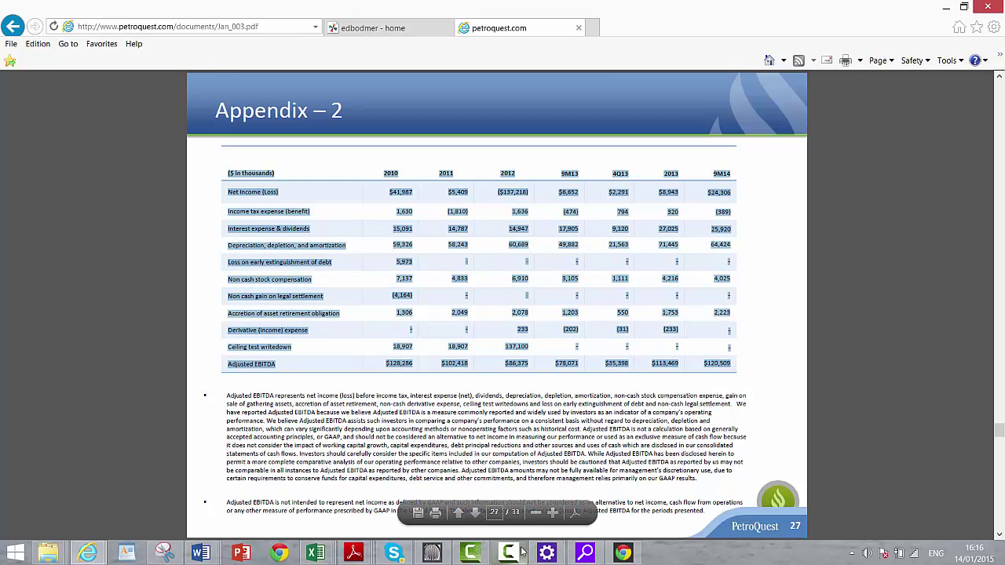
Switch to Document3 in Word and copy the entire financial table from the ($ in thousands) heading through Adjusted EBITDA.
left_click(200, 554)
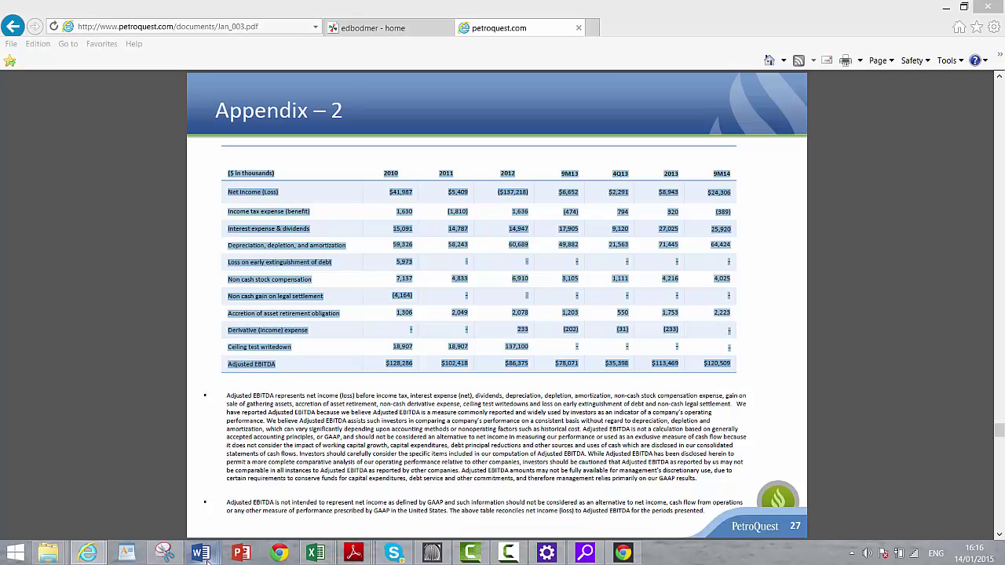
left_click(488, 516)
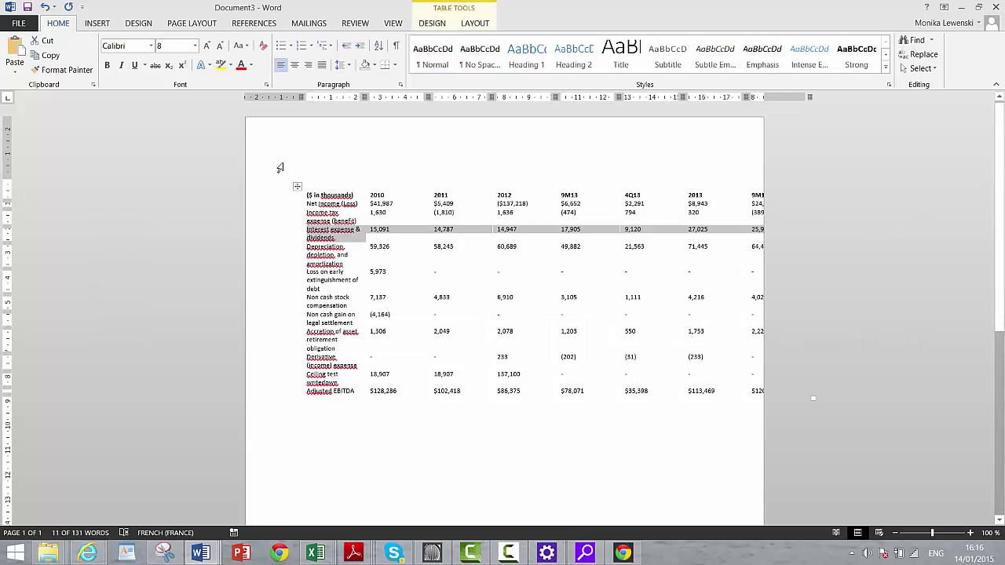
left_click(303, 200)
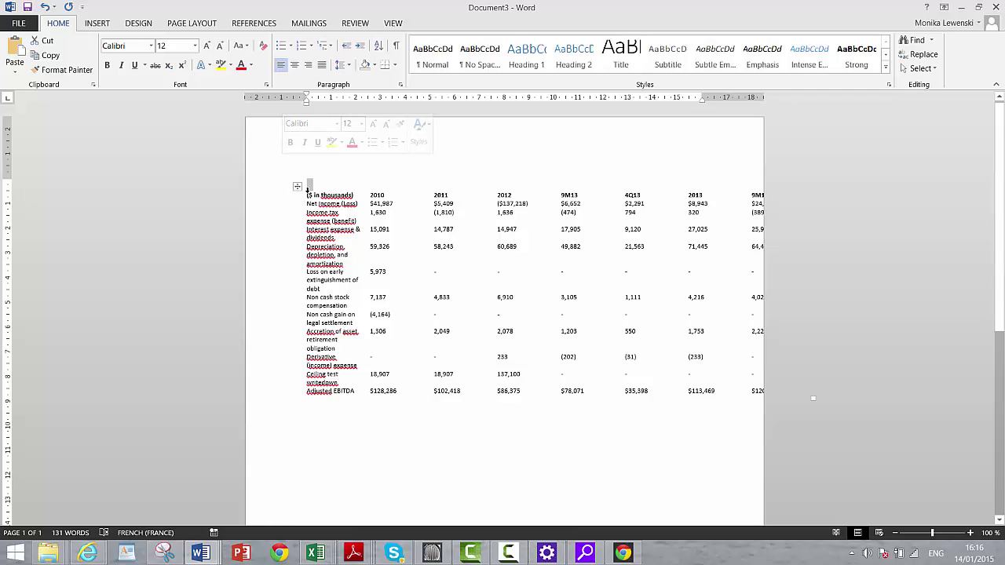
left_click_drag(307, 194, 718, 401)
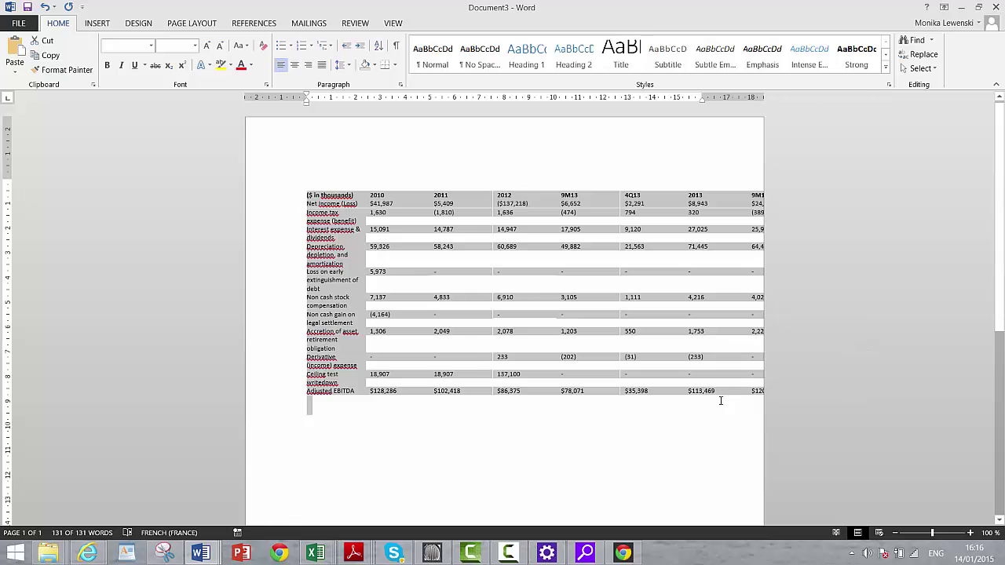
Paste the Word table at A1 of Sheet164 in the Shale Oil and Gas workbook in Excel.
left_click(316, 554)
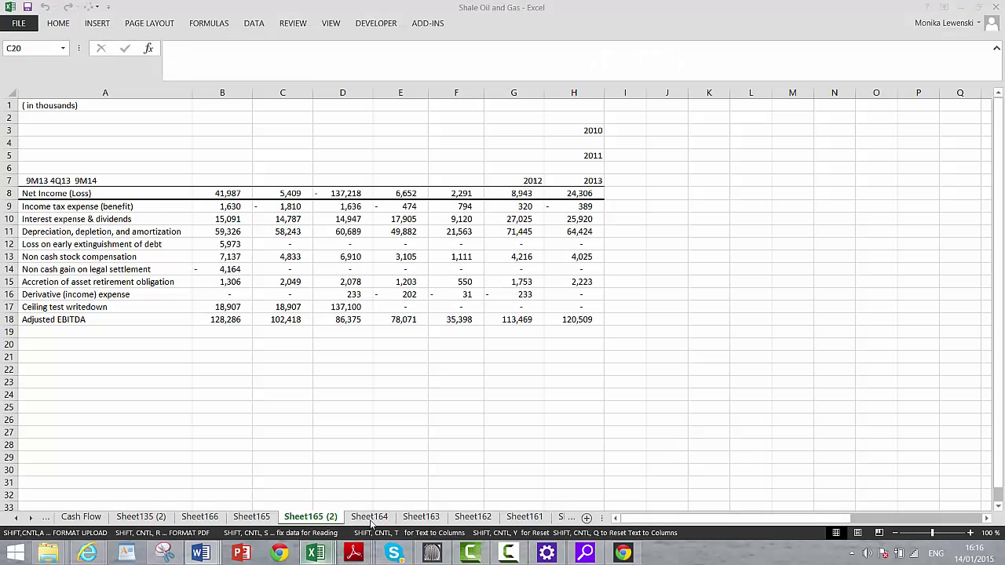
left_click(314, 498)
left_click(369, 518)
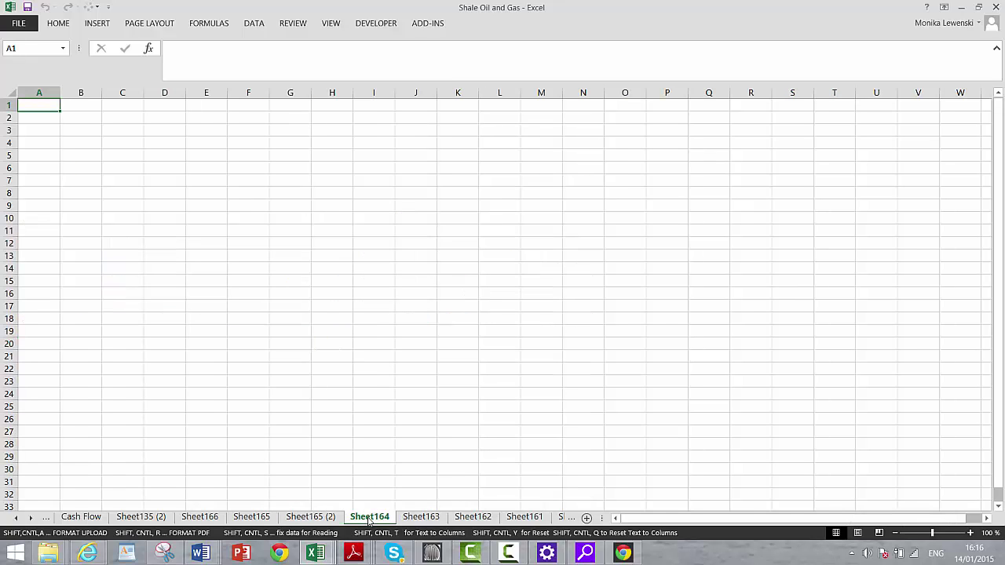
key("ctrl+v")
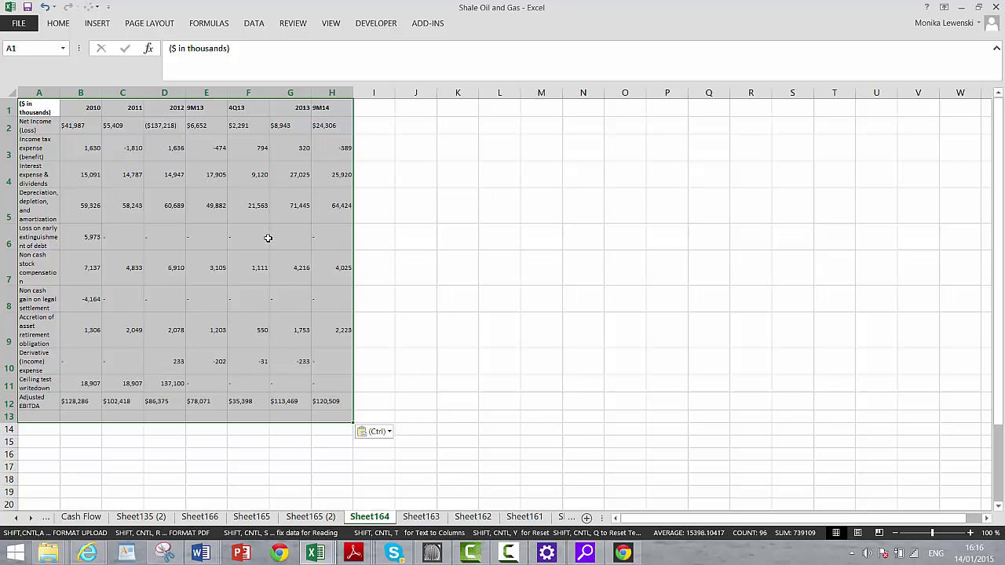
Run the Format From Word Copy macro on the pasted table in Sheet164 and deselect the sheet.
left_click(425, 26)
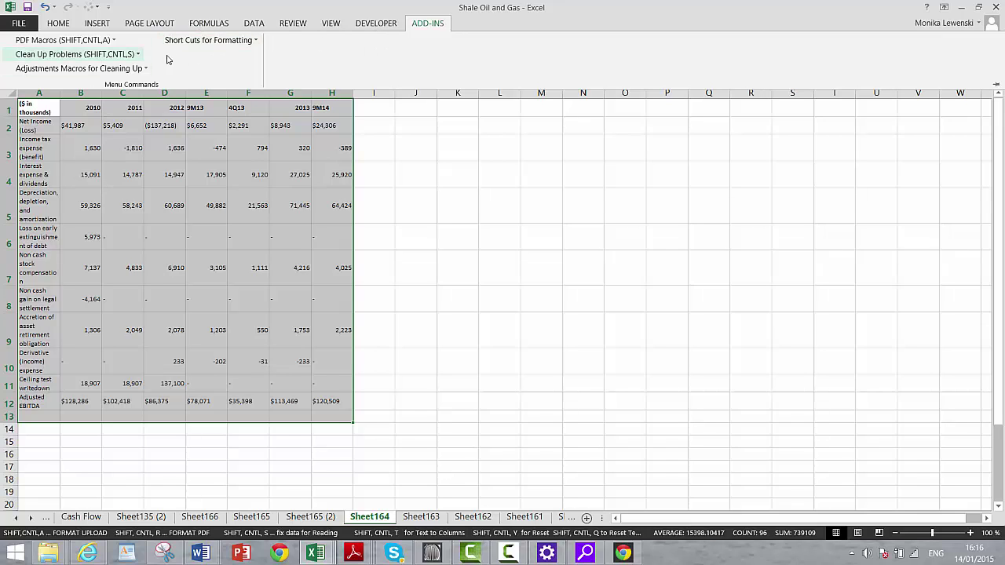
left_click(115, 69)
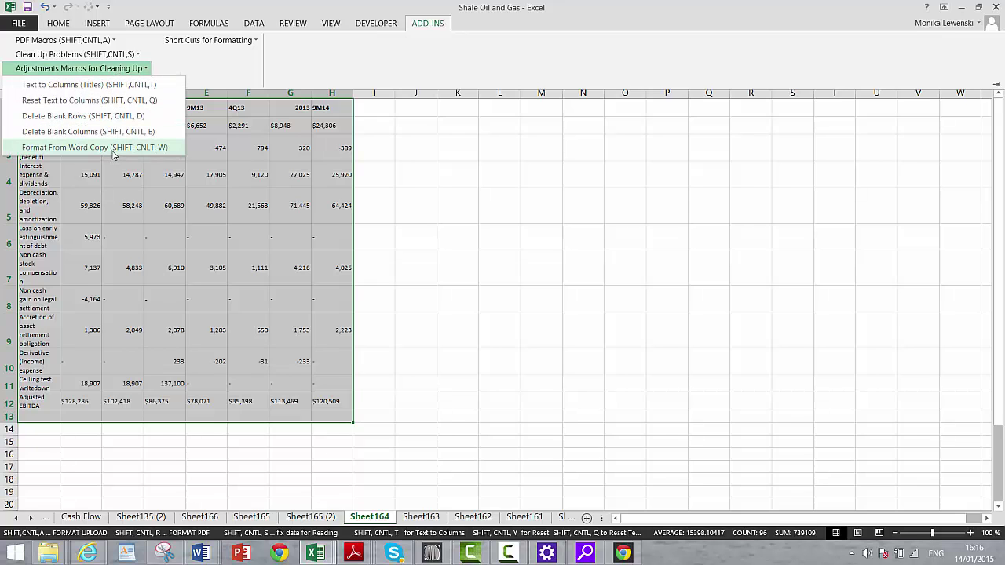
left_click(112, 148)
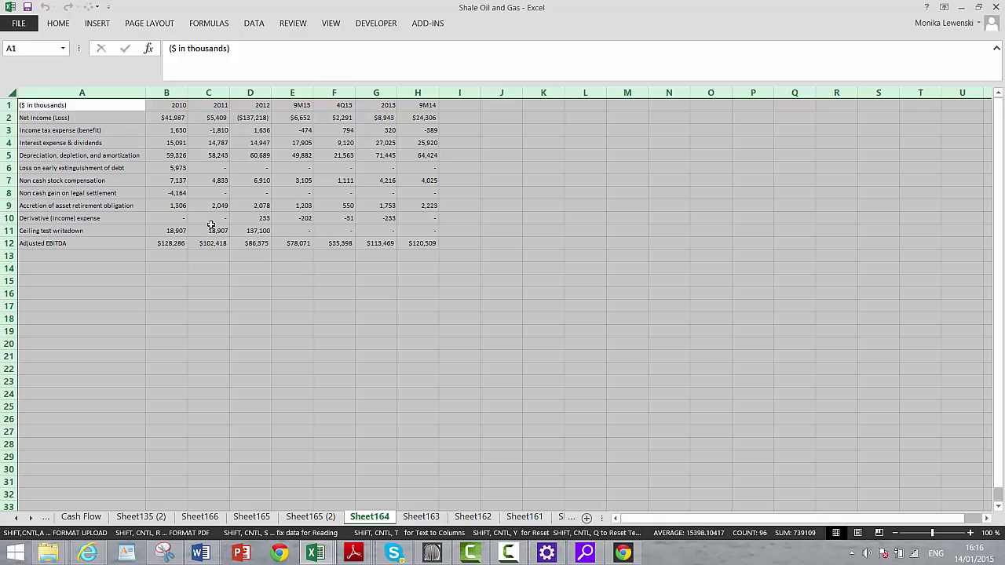
left_click(176, 152)
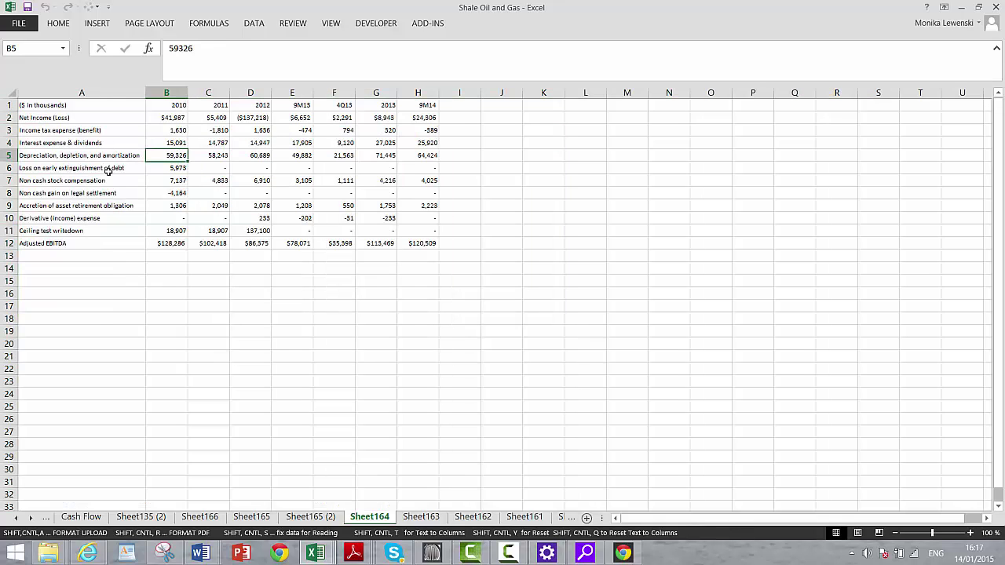
left_click(183, 291)
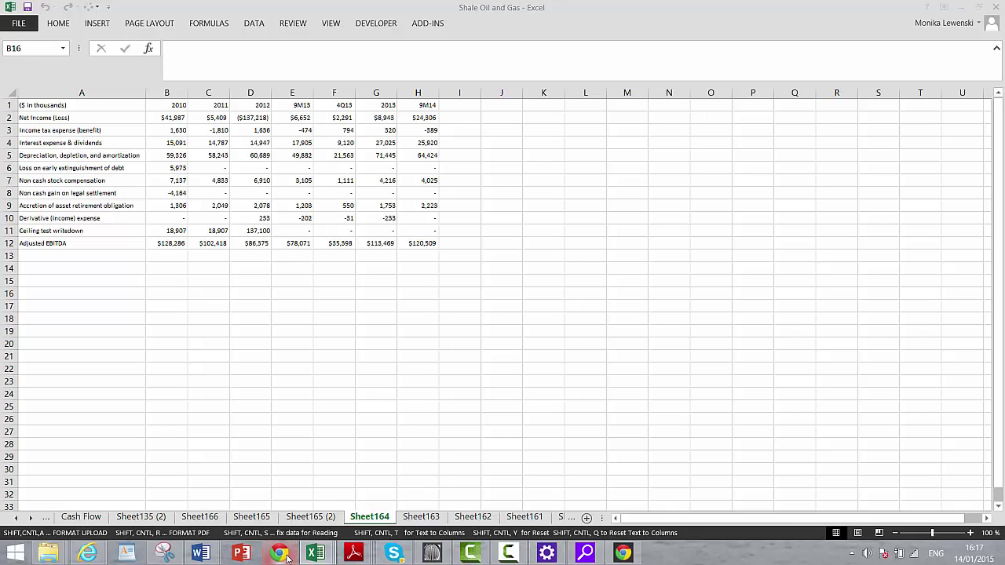
Look at the copy and save options for Jan_003.pdf in Chrome, and return to the Shale Oil and Gas workbook.
left_click(287, 558)
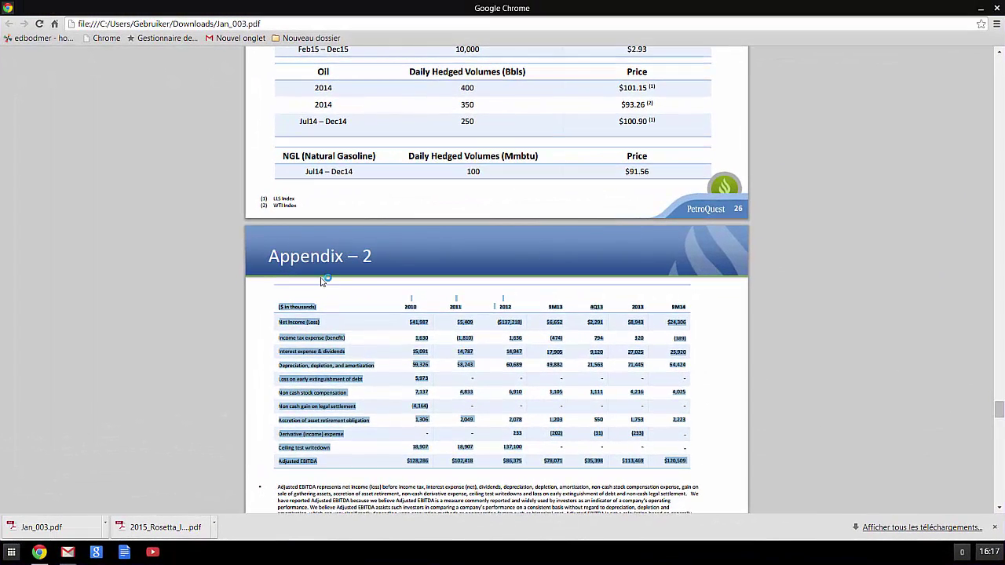
right_click(413, 247)
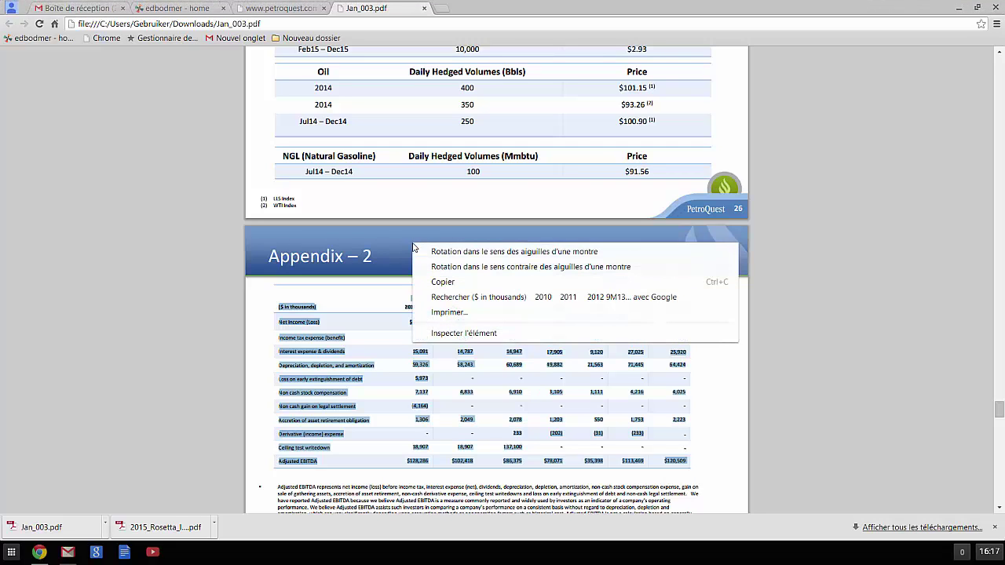
left_click(407, 183)
right_click(421, 204)
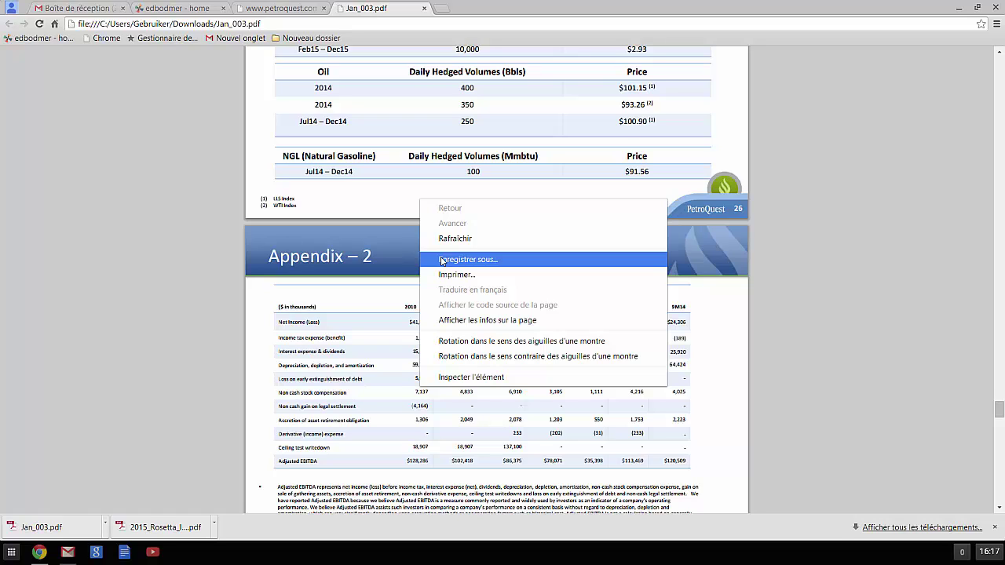
left_click(133, 324)
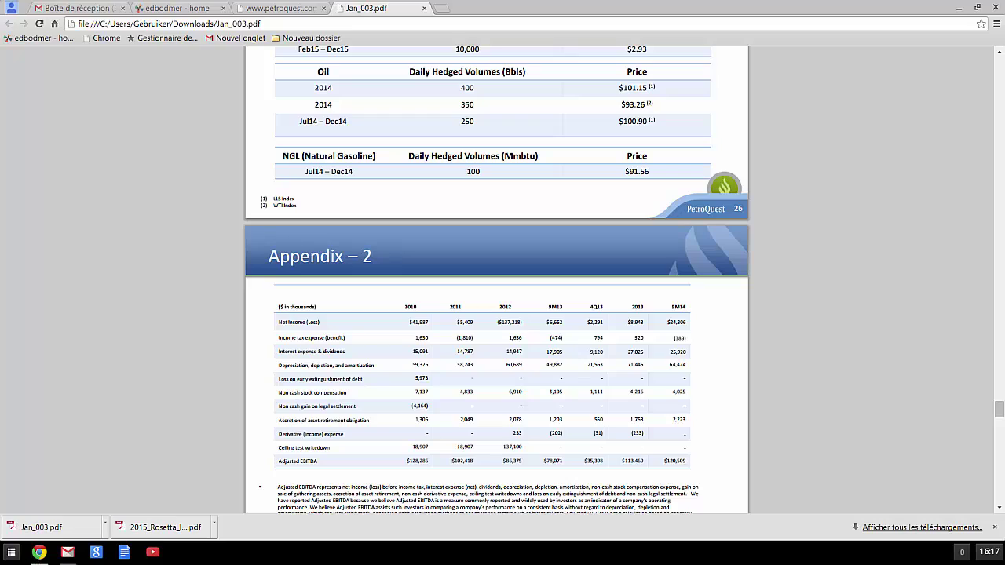
left_click(12, 552)
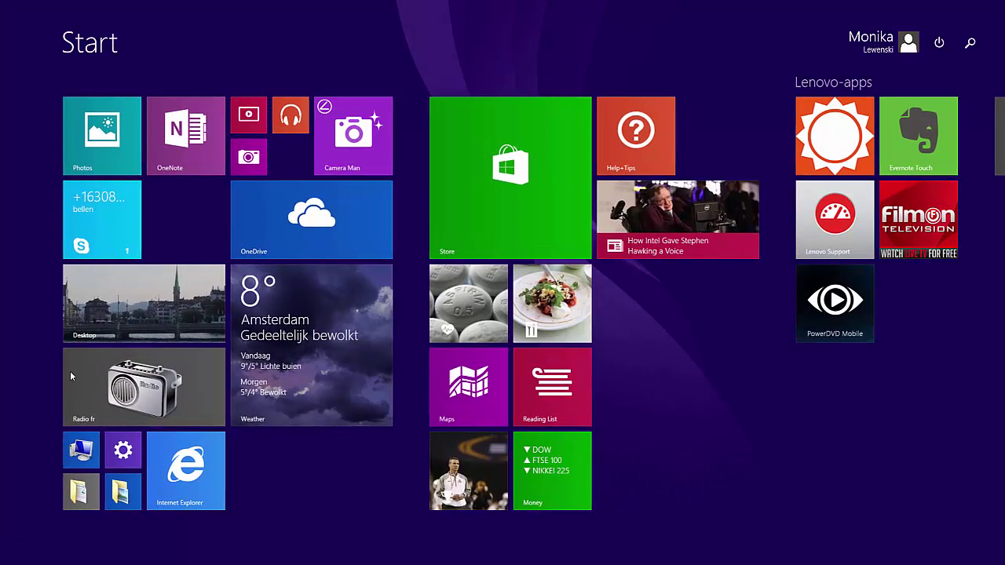
left_click(121, 310)
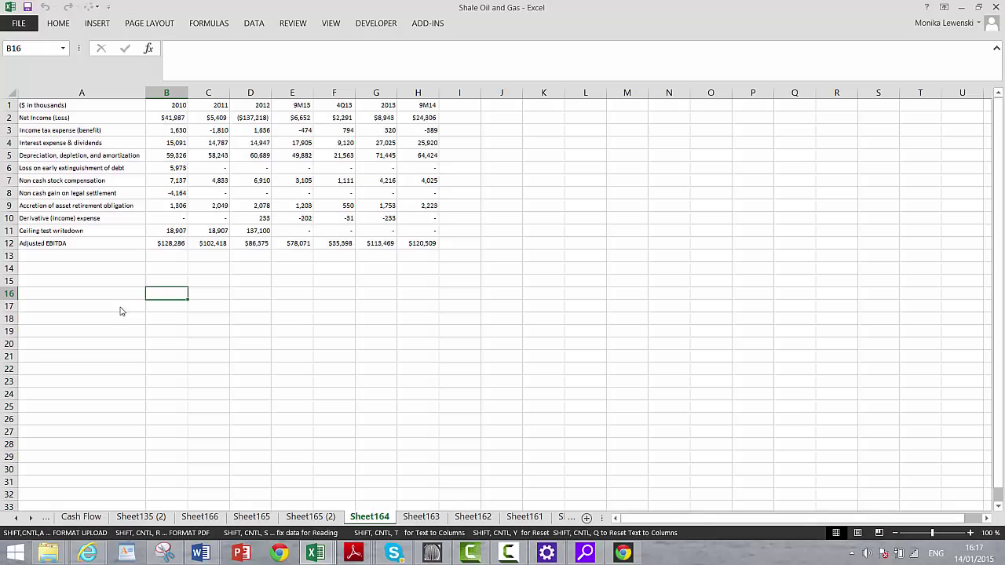
Open Perto Presentation from the Shale Case Cases folder in Adobe Reader and copy its Appendix – 2 table.
mouse_move(50, 549)
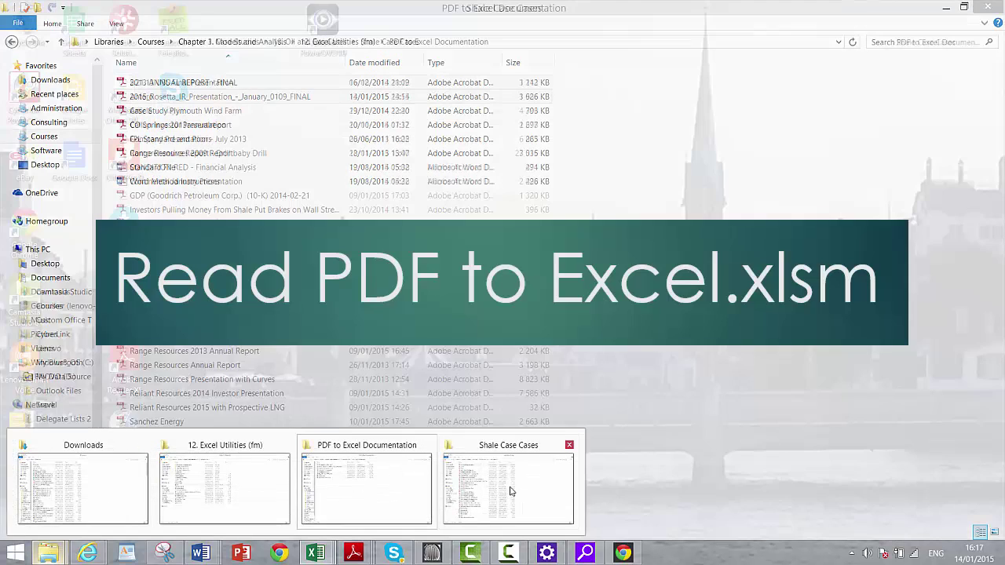
left_click(510, 492)
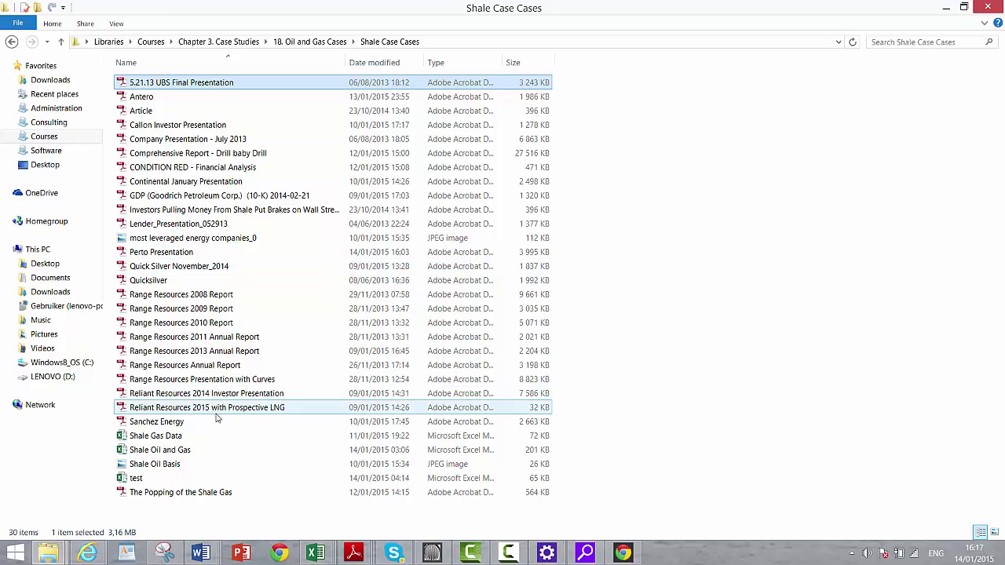
left_click(206, 255)
double_click(206, 261)
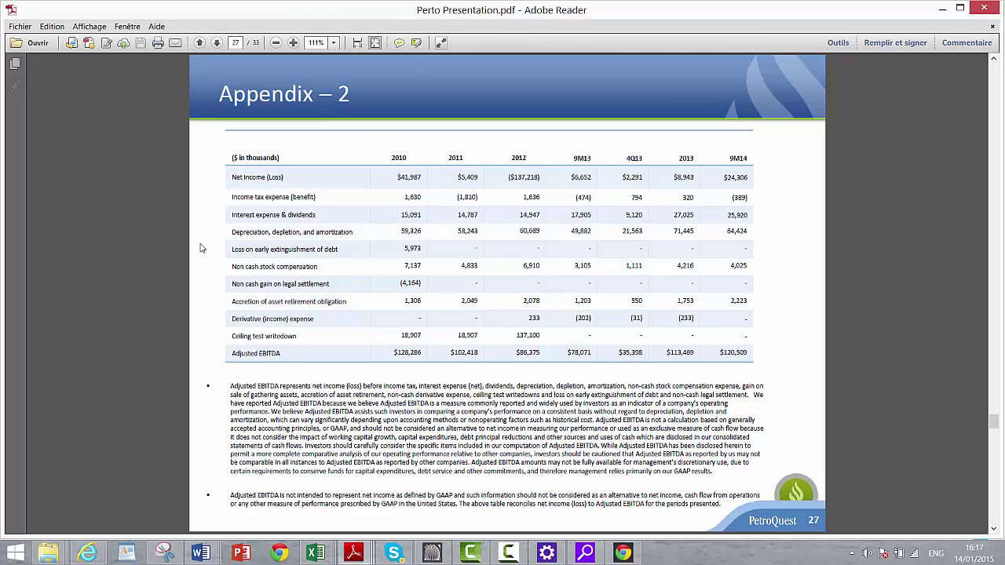
left_click_drag(229, 157, 752, 350)
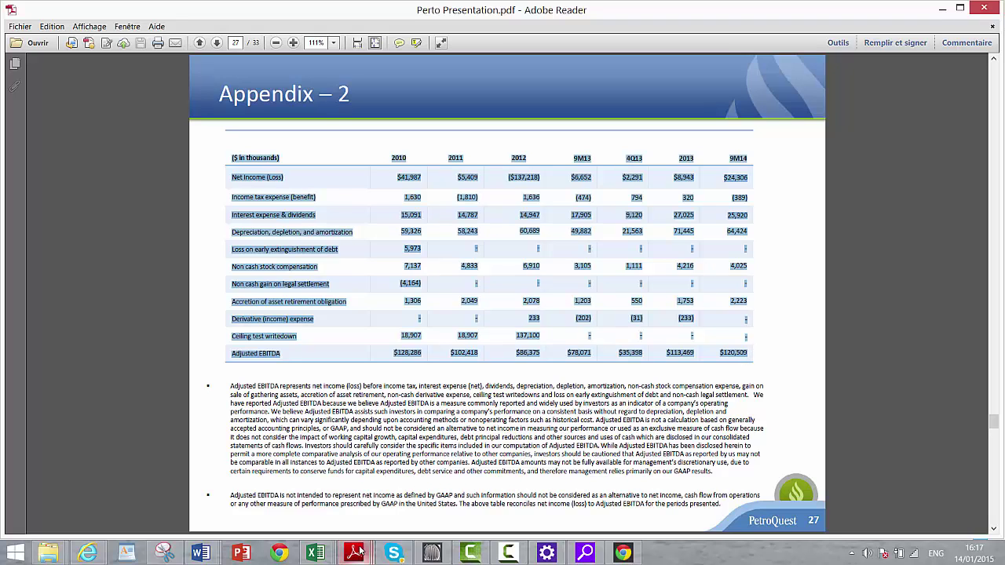
Paste the table copied from Adobe Reader at A1 of Sheet163 in the Shale Oil and Gas workbook.
mouse_move(319, 556)
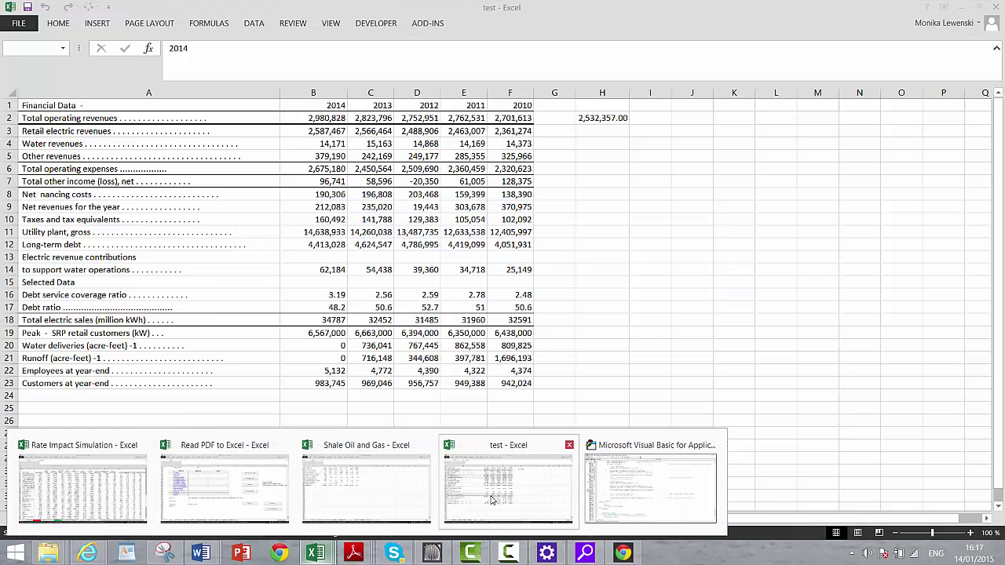
left_click(477, 500)
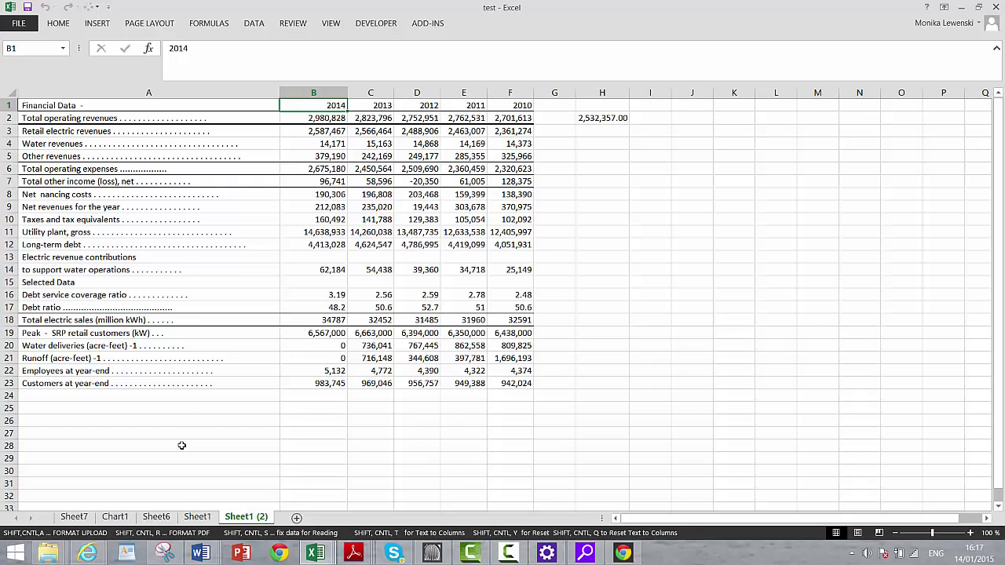
key("alt+Tab")
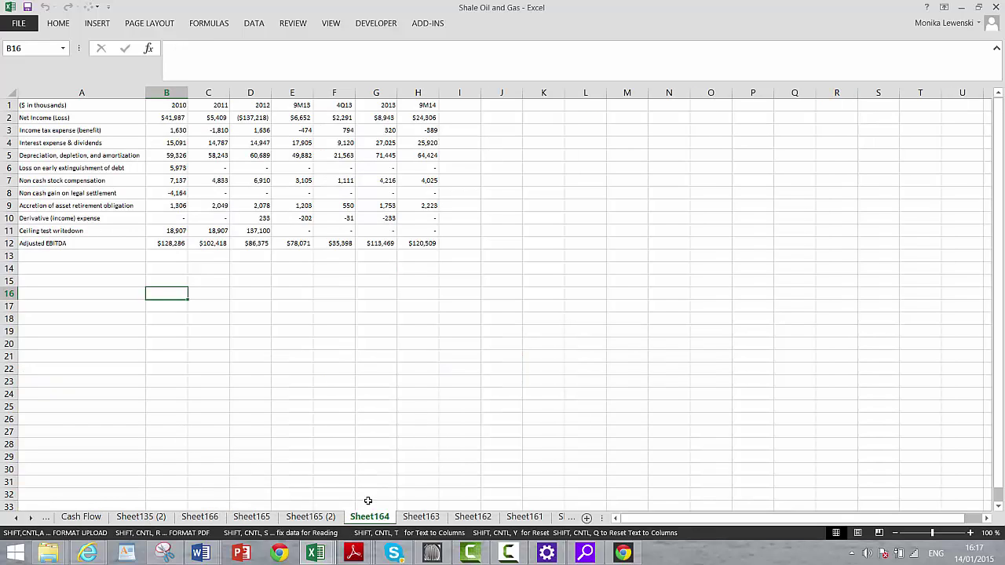
left_click(417, 518)
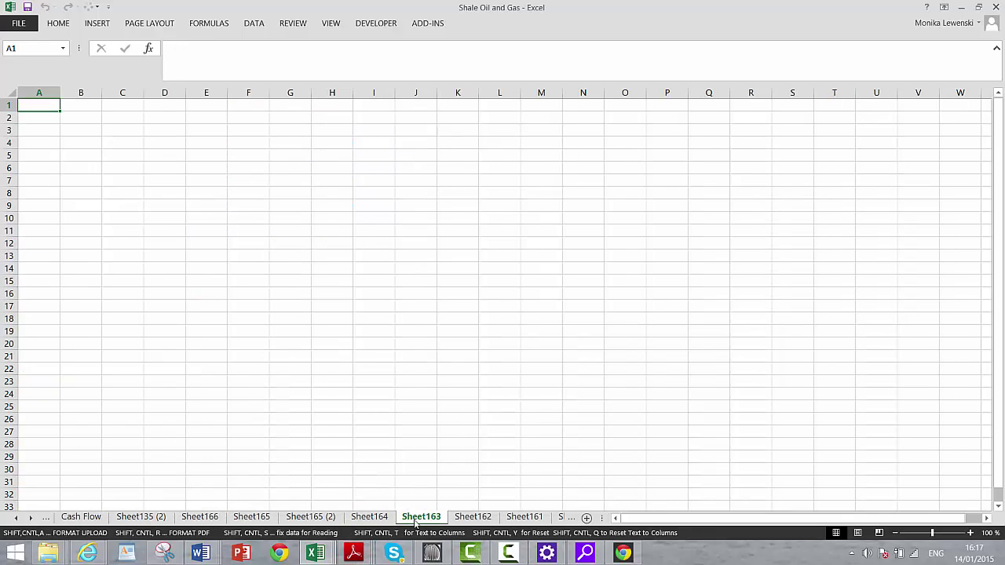
key("ctrl+v")
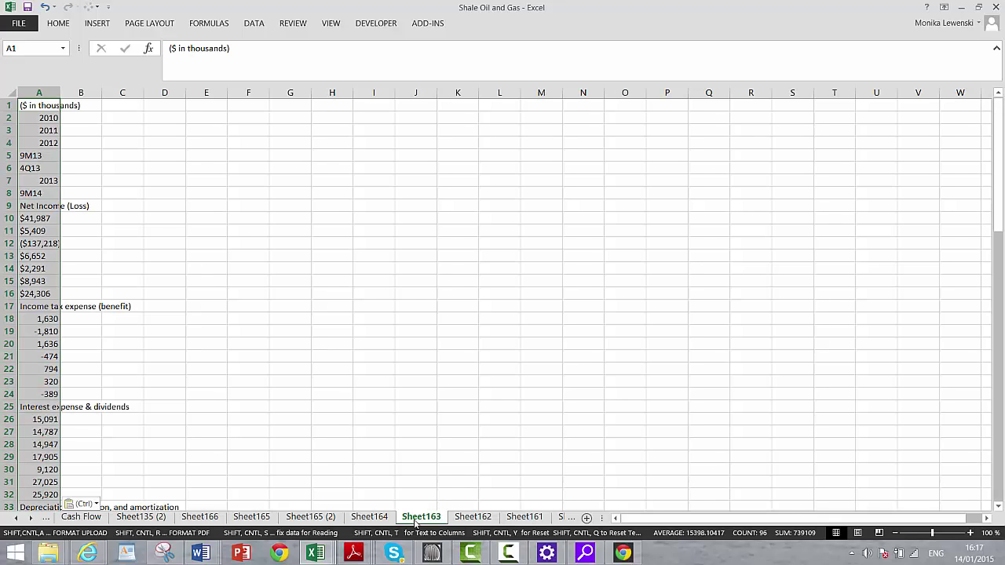
Switch to Document3 in Word and add several blank lines above the financial table.
left_click(204, 554)
left_click(508, 518)
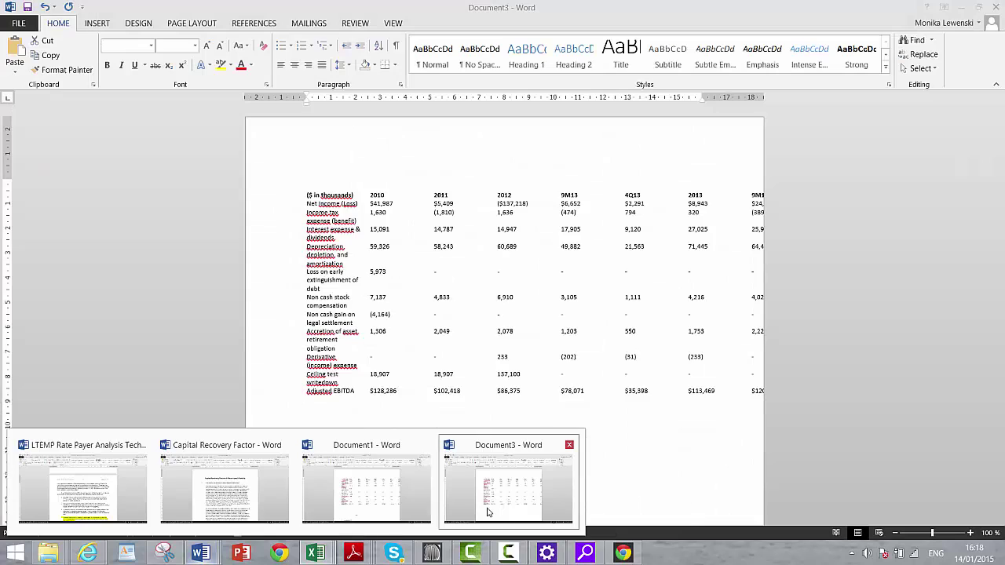
left_click(341, 407)
key("Up")
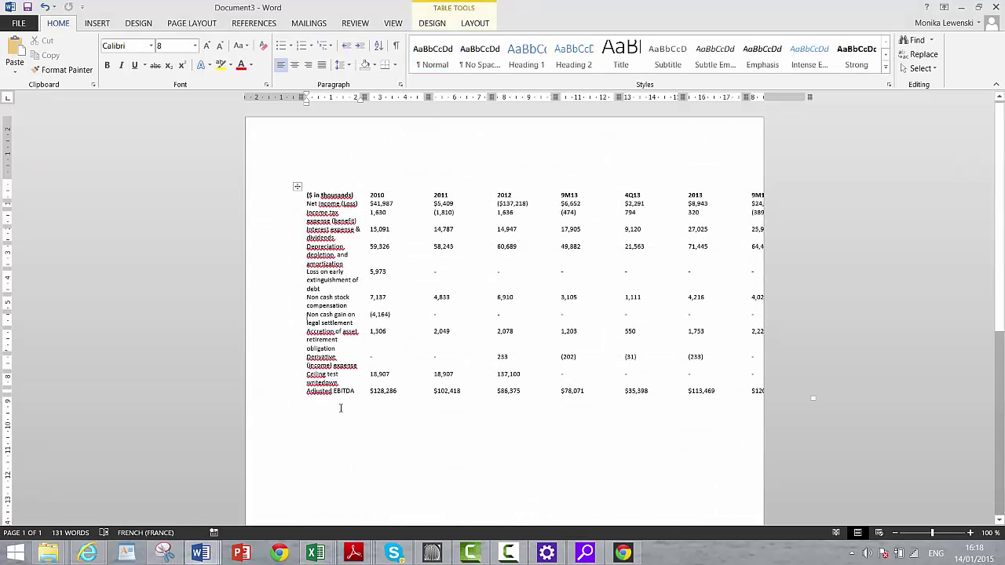
key("Up")
key("Up")
key("Up")
key("Up")
key("Up")
key("Up")
key("Up")
key("Up")
key("Up")
key("Up")
key("Up")
key("Up")
key("Up")
key("Up")
key("Up")
key("Return")
key("Return")
key("Return")
key("Return")
key("Return")
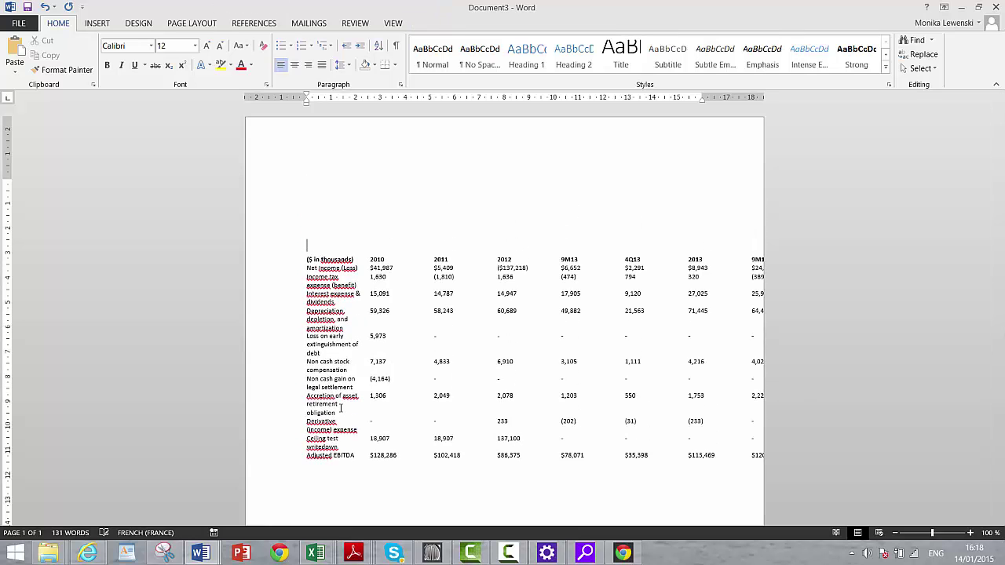
key("Return")
key("Return")
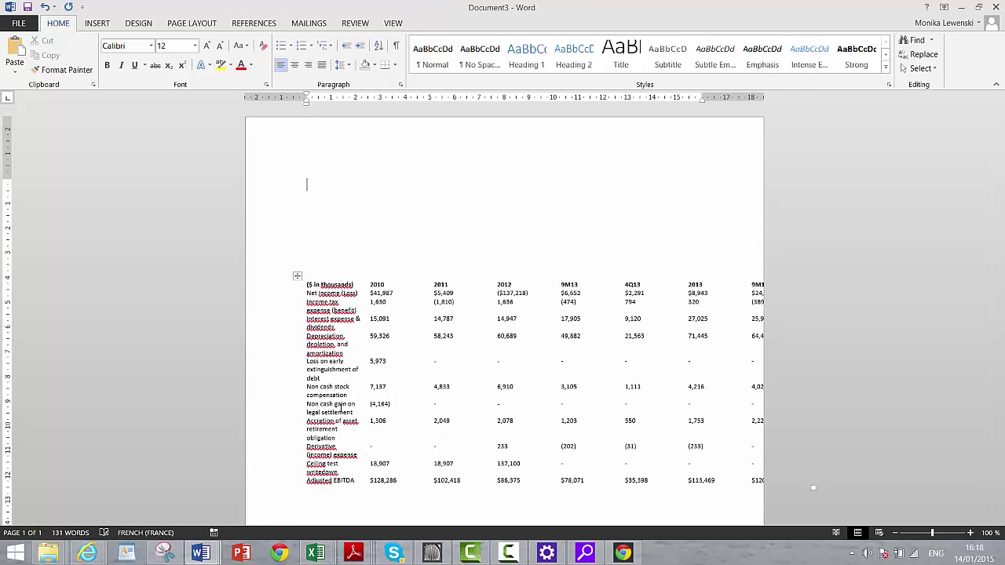
Paste the copied table over the Non cash gain on legal settlement label in the Word table and review the pasted content.
triple_click(340, 406)
type("($ in thousands) Net income (Loss) Income tax expense (benefit) Interest expense & dividends Depreciation, depletion, and amortization Loss on early extinguishment of debt Non cash stock compensation Non cash gain on legal settlement Accretion of asset retirement obligation Derivative (income) expense Ceiling test writedown Adjusted EBITDA")
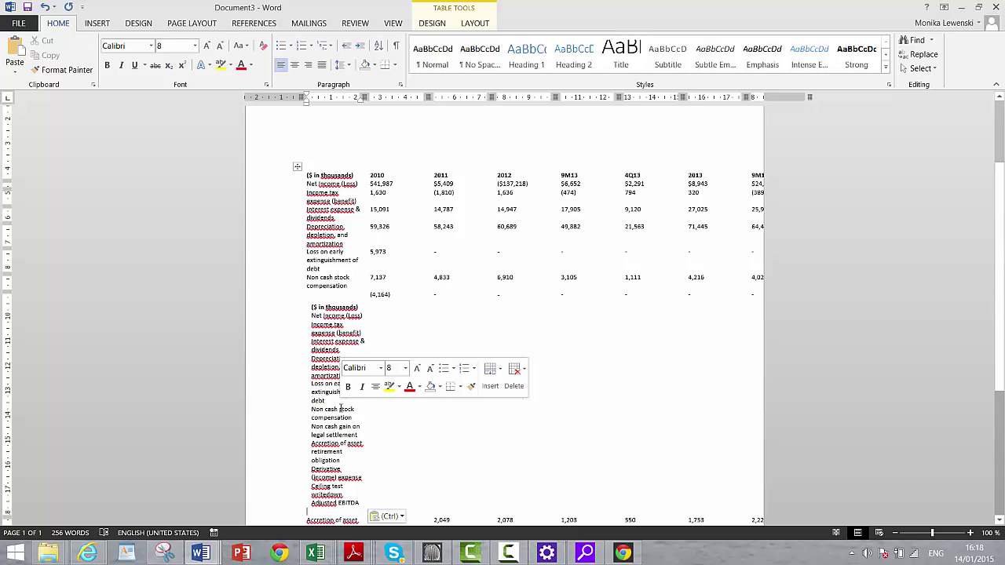
scroll(340, 409, "down", 2)
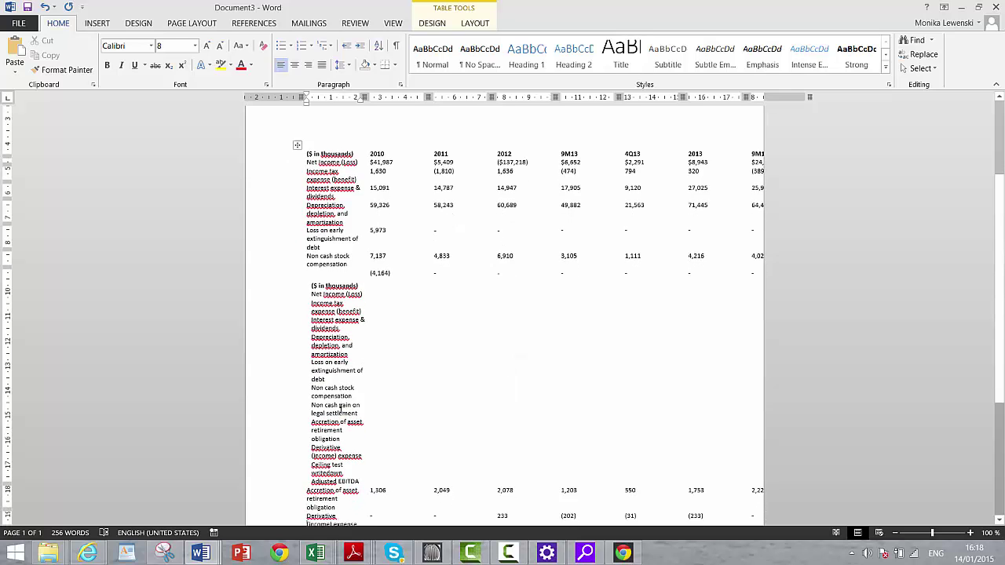
Create a new blank Word document and paste the copied financial table into it.
scroll(340, 409, "down", 1)
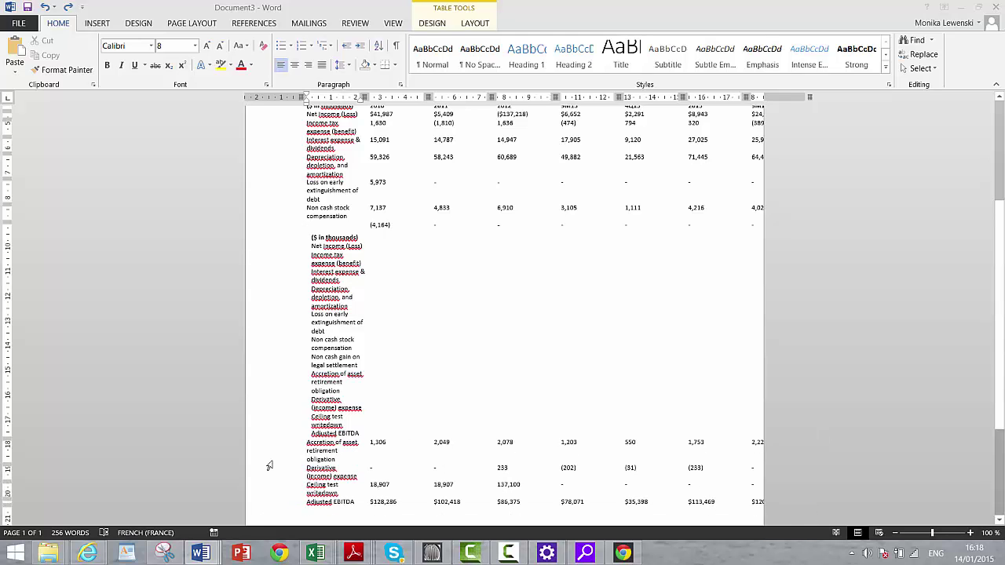
key("ctrl+n")
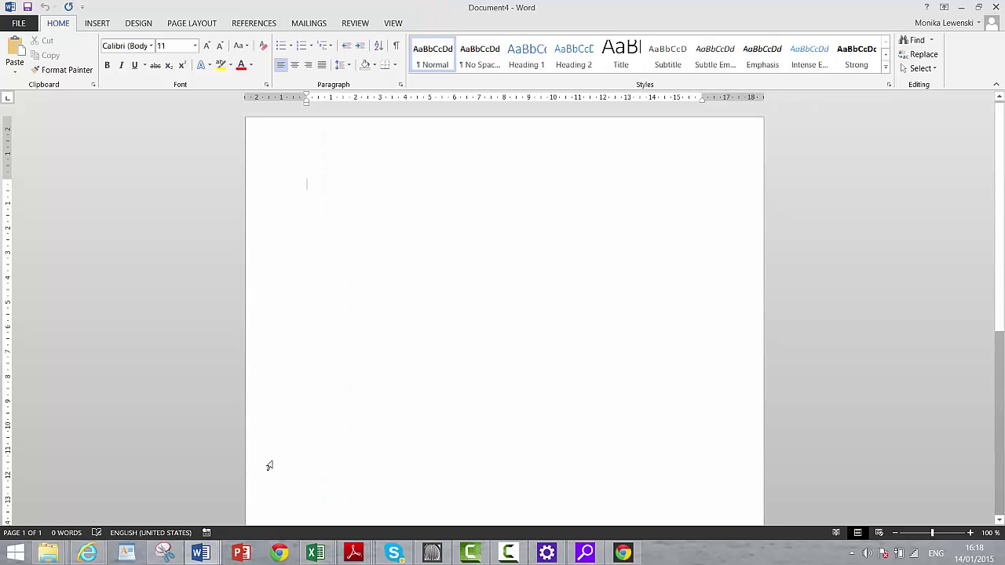
key("ctrl+v")
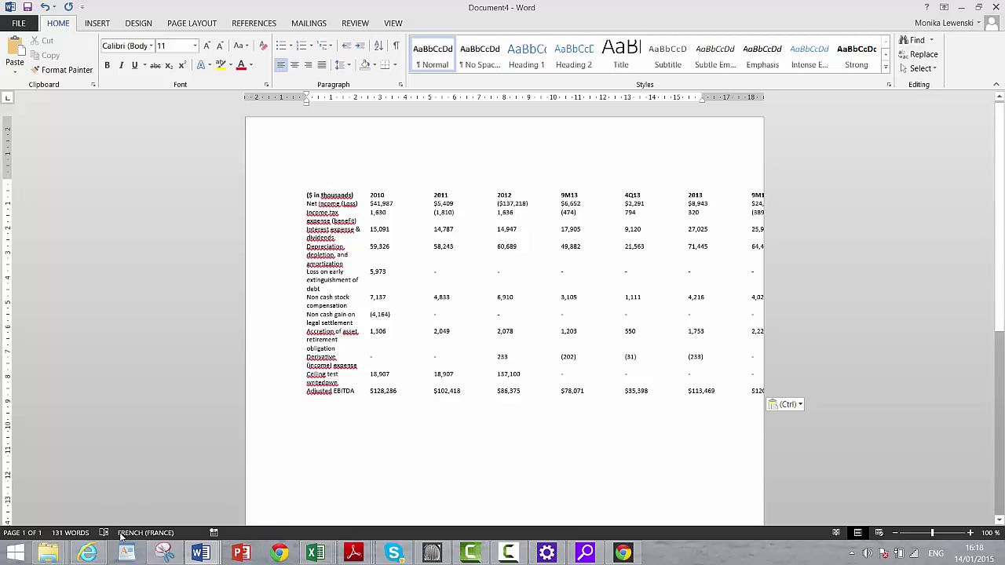
View the Appendix – 2 table in Chrome and in the Internet Explorer copy of the PetroQuest presentation.
left_click(279, 553)
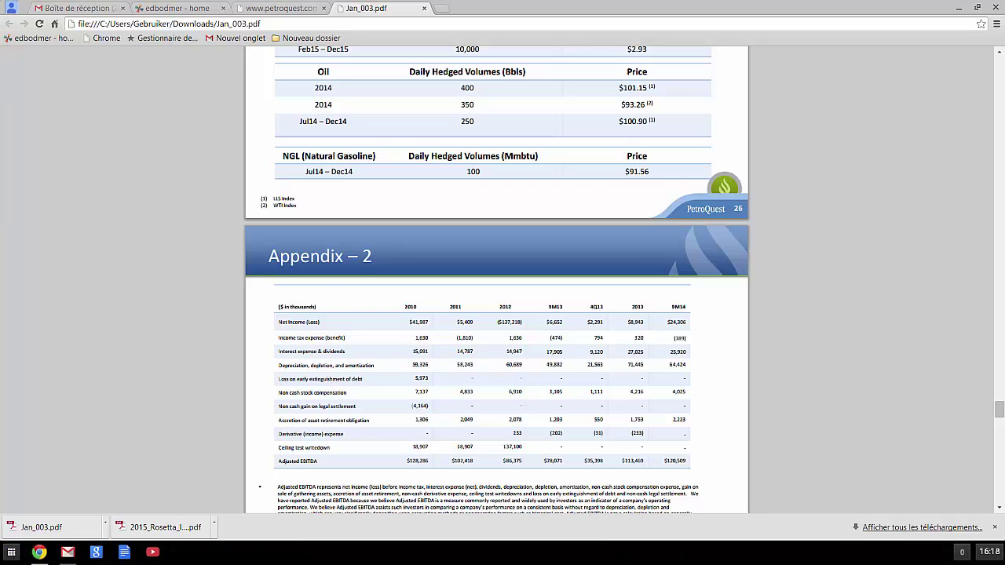
left_click(14, 556)
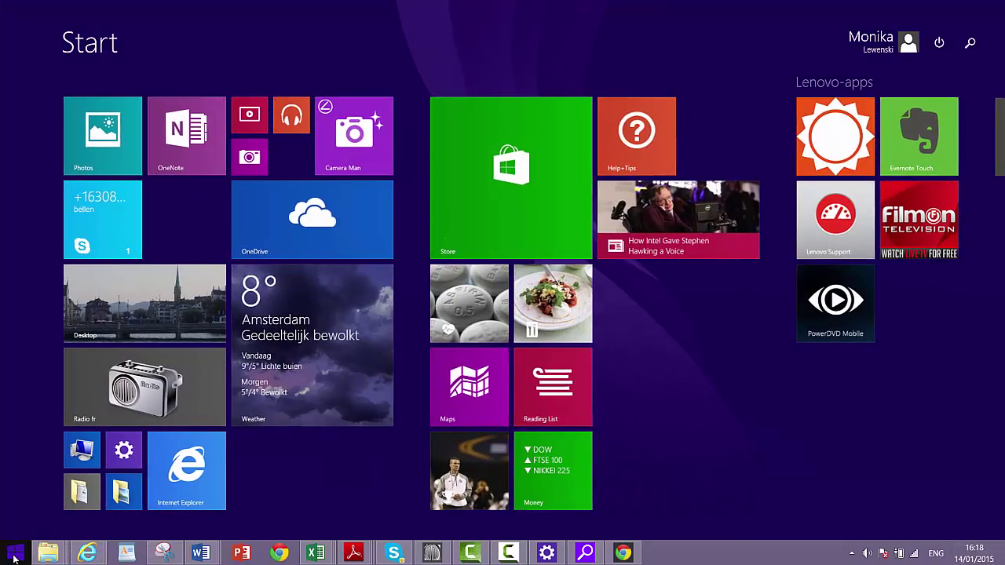
left_click(133, 316)
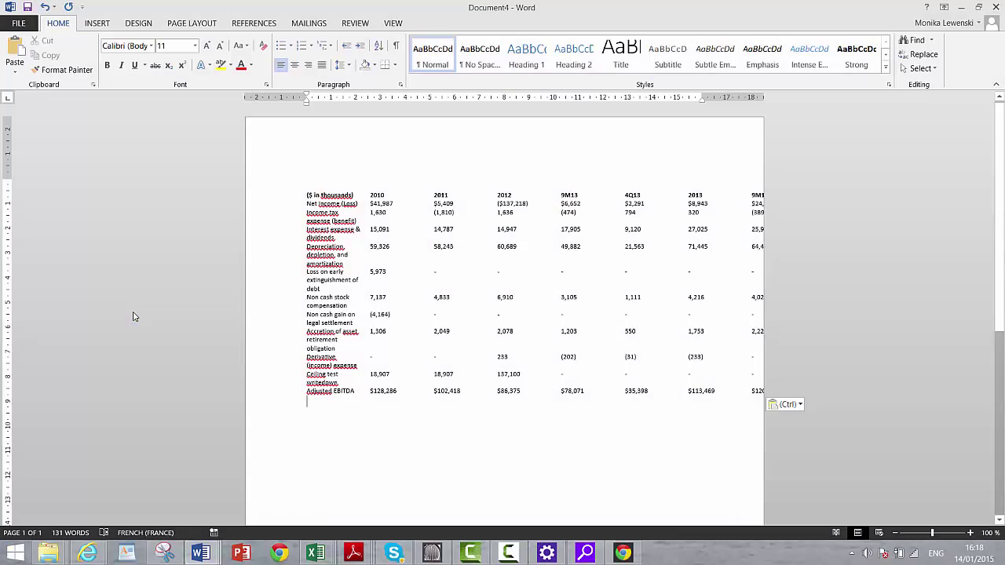
left_click(90, 555)
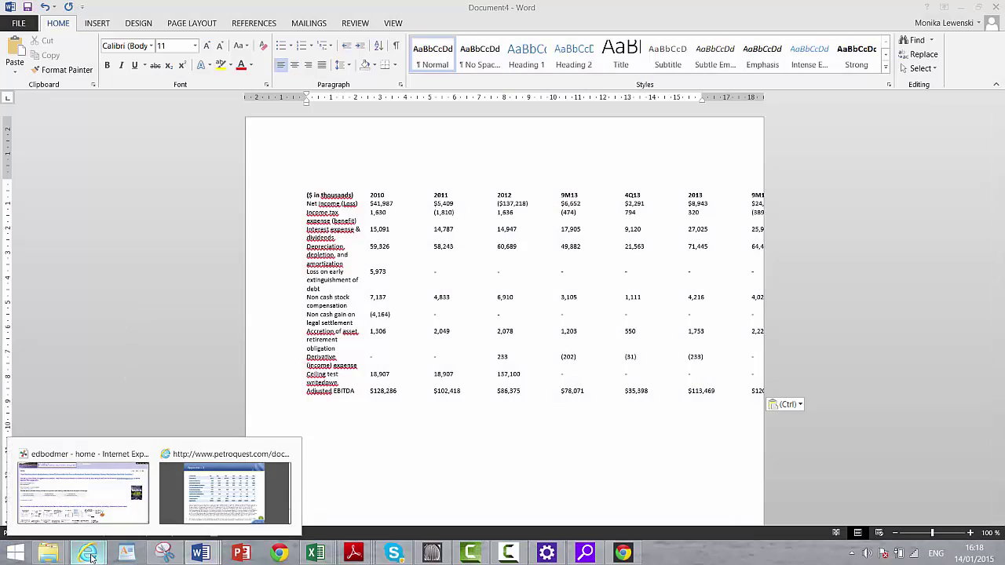
left_click(206, 515)
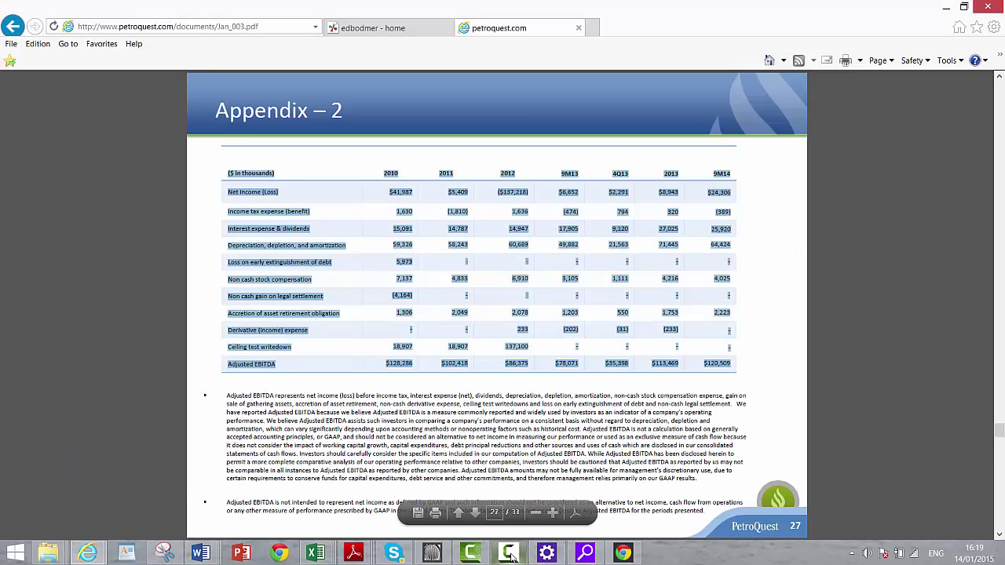
mouse_move(511, 554)
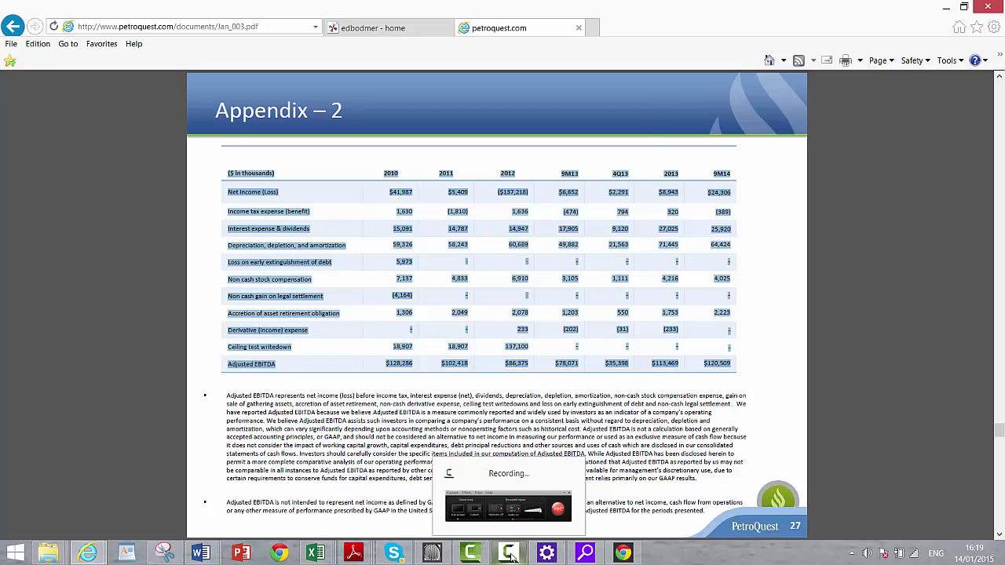
left_click(510, 554)
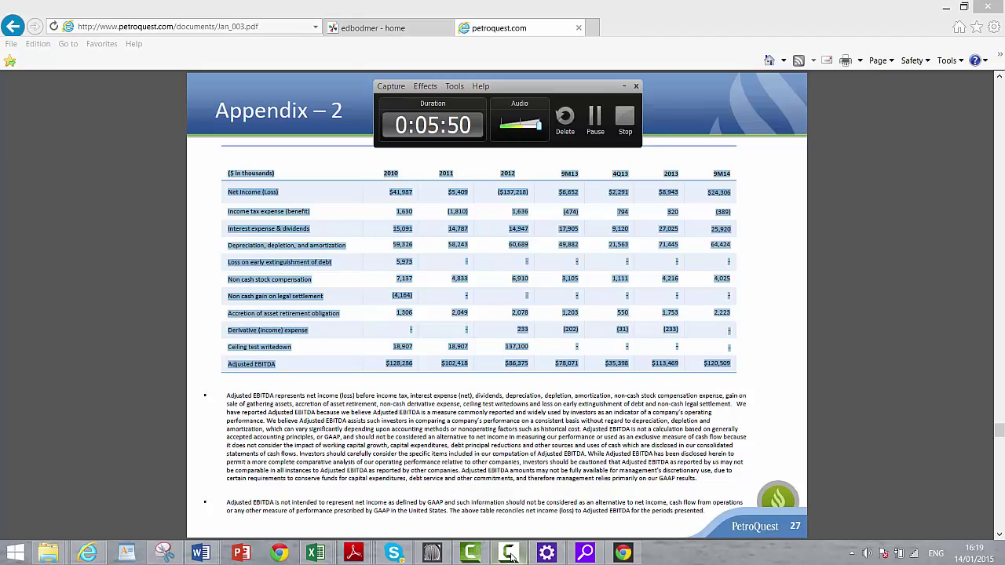
left_click(605, 118)
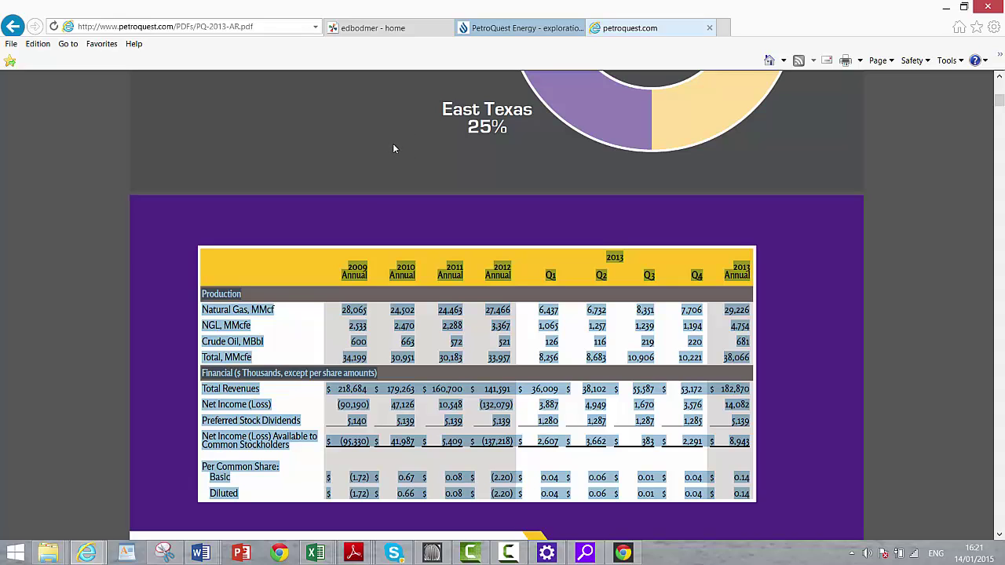
Find the Financial & Operational Highlights page in PetroQuest's 2013 annual report PDF and copy its upper table of production and financial data.
scroll(428, 153, "up", 20)
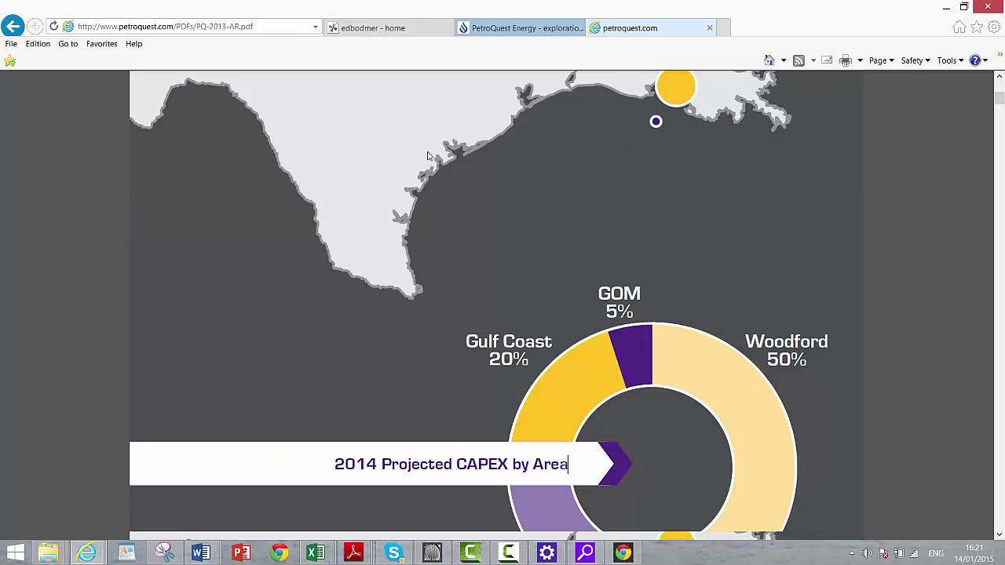
scroll(428, 155, "up", 5)
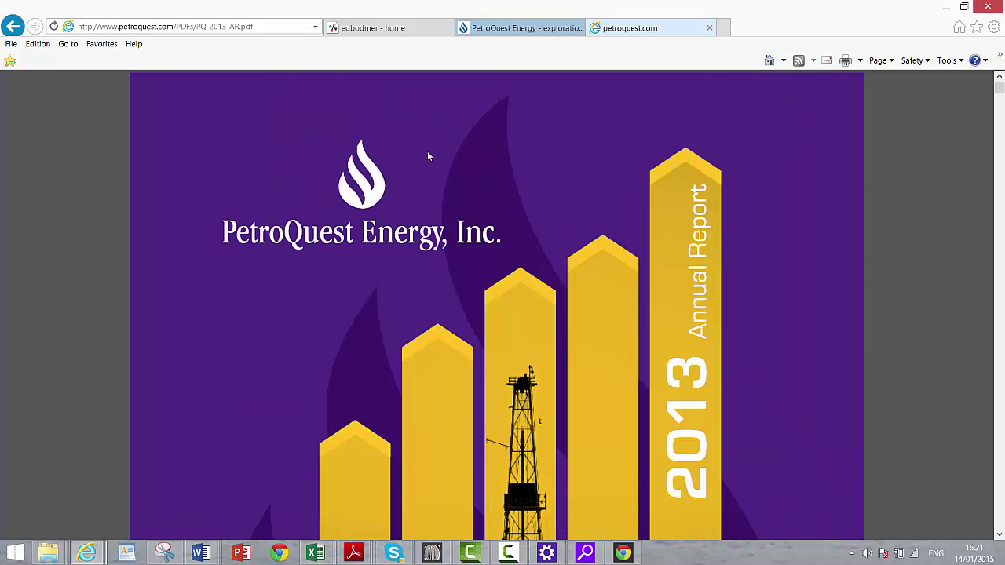
scroll(428, 156, "down", 2)
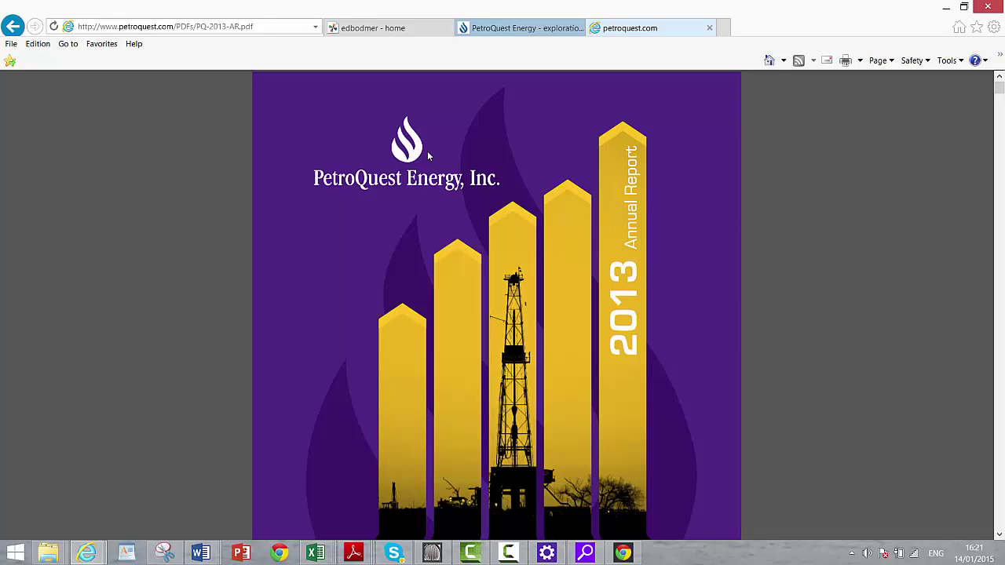
scroll(428, 155, "down", 1)
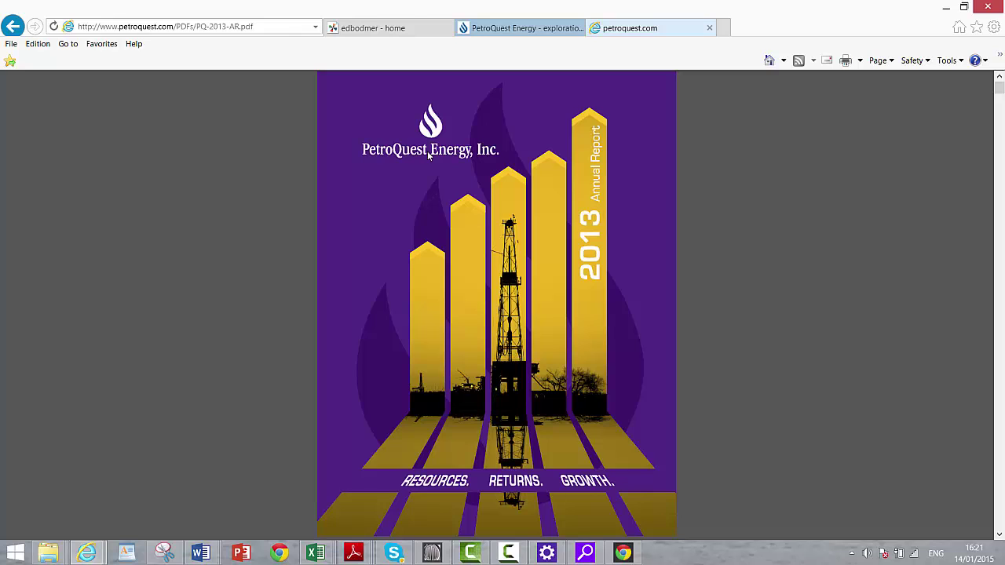
scroll(428, 155, "down", 1)
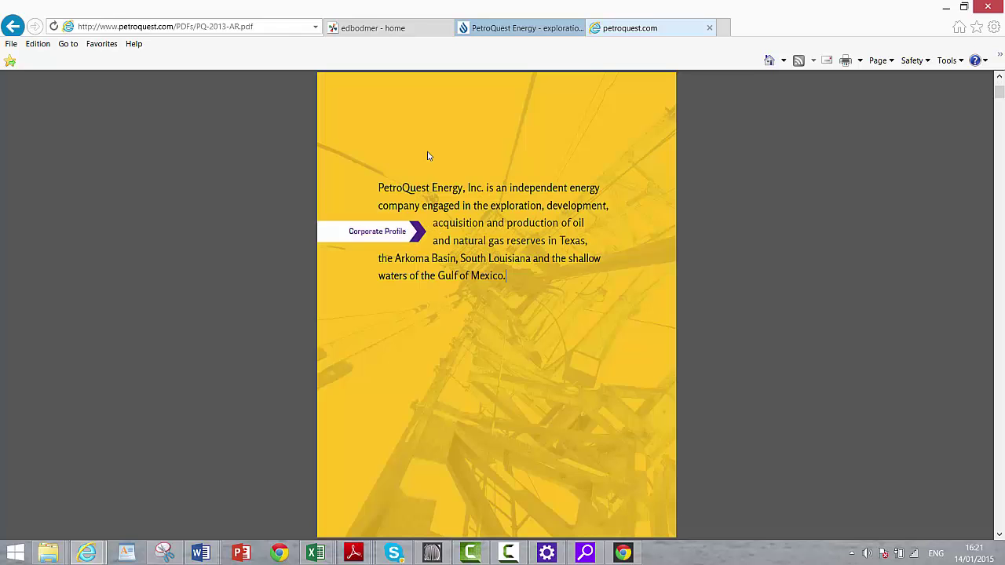
scroll(428, 155, "down", 2)
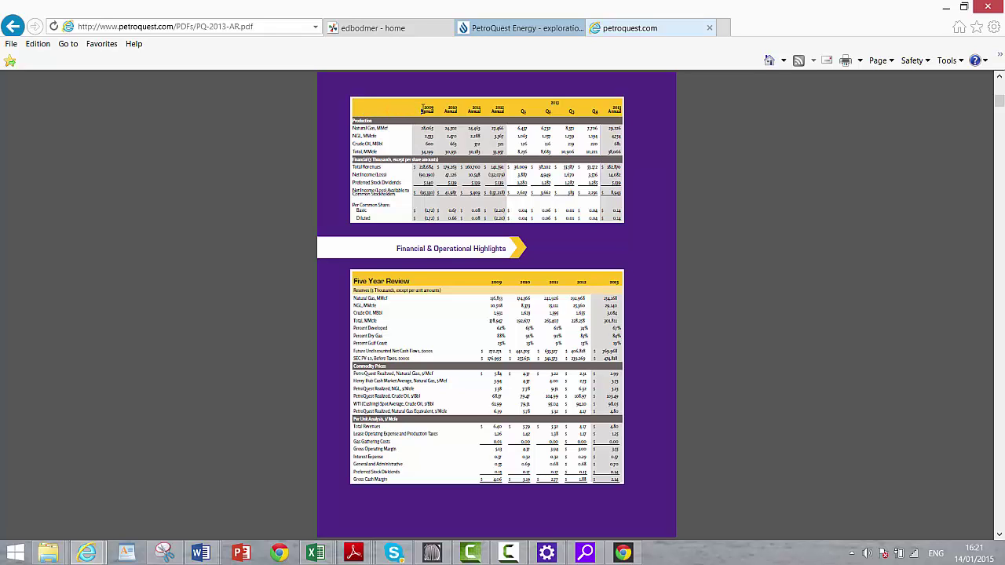
left_click_drag(424, 107, 620, 220)
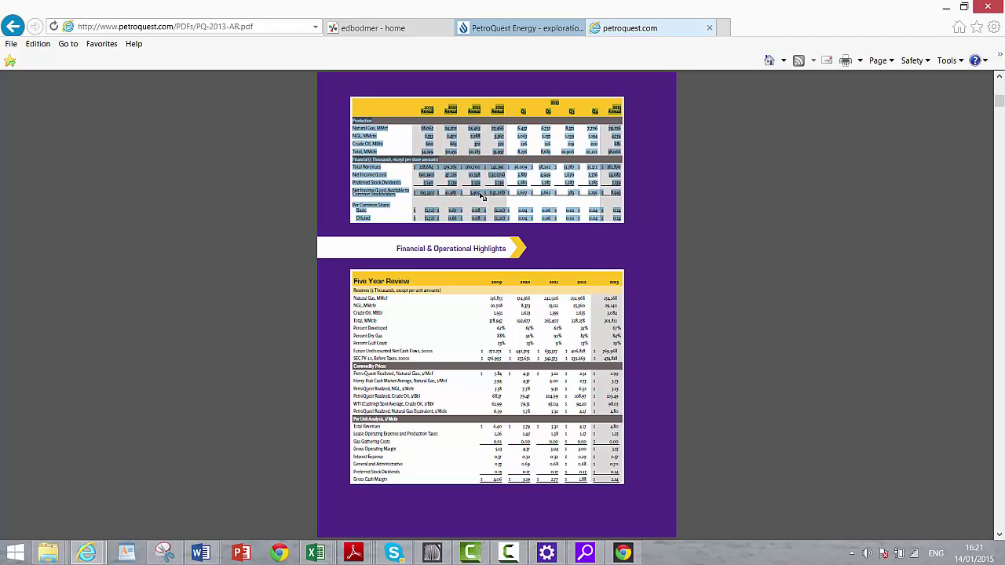
Switch to the Shale Oil and Gas workbook in Excel and paste the copied table at A1 of the empty Sheet161.
left_click(316, 555)
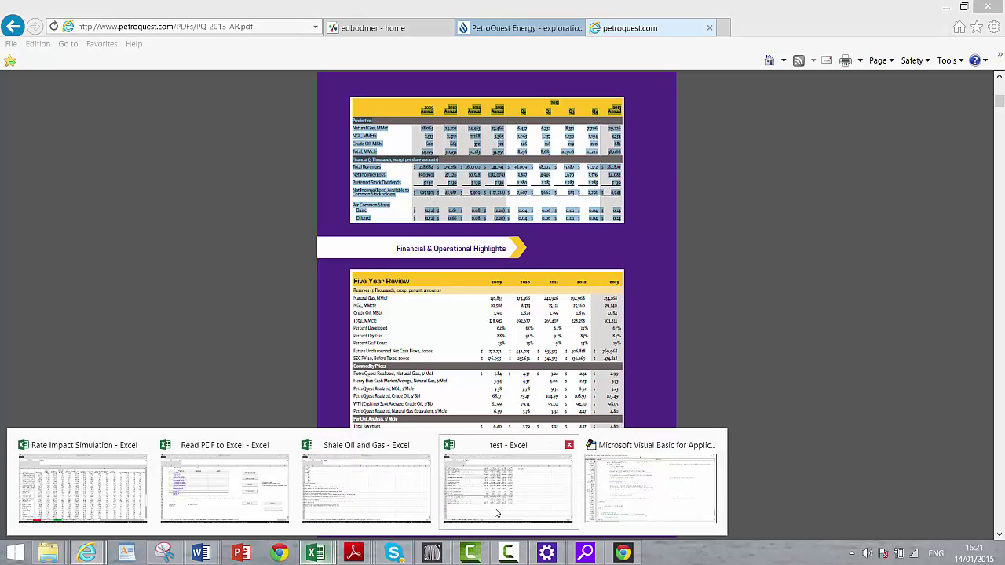
left_click(413, 512)
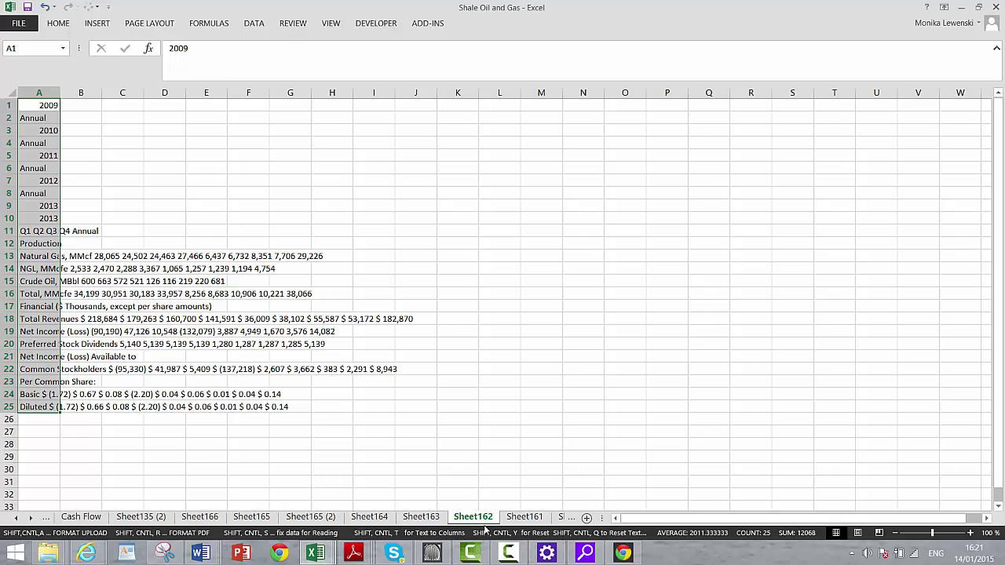
left_click(522, 517)
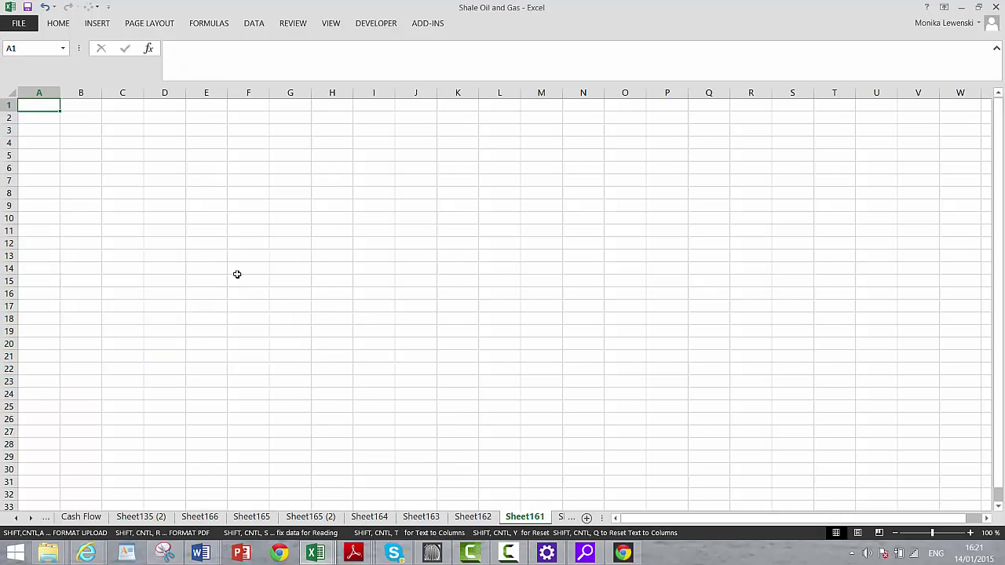
key("ctrl+v")
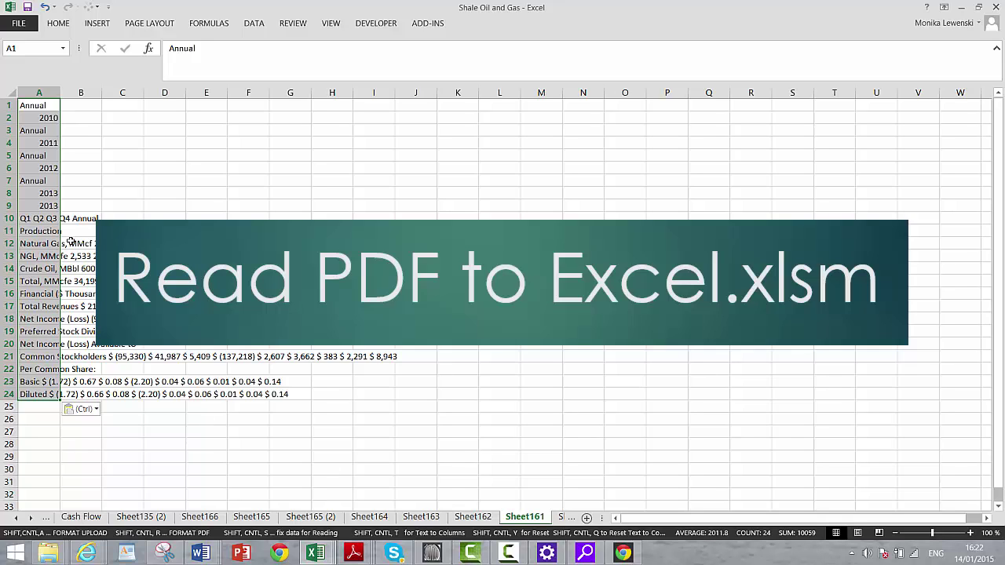
Run the PDF re-formatting macro on Sheet161 with 9 columns of data, creating a new sheet.
key("ctrl+shift+r")
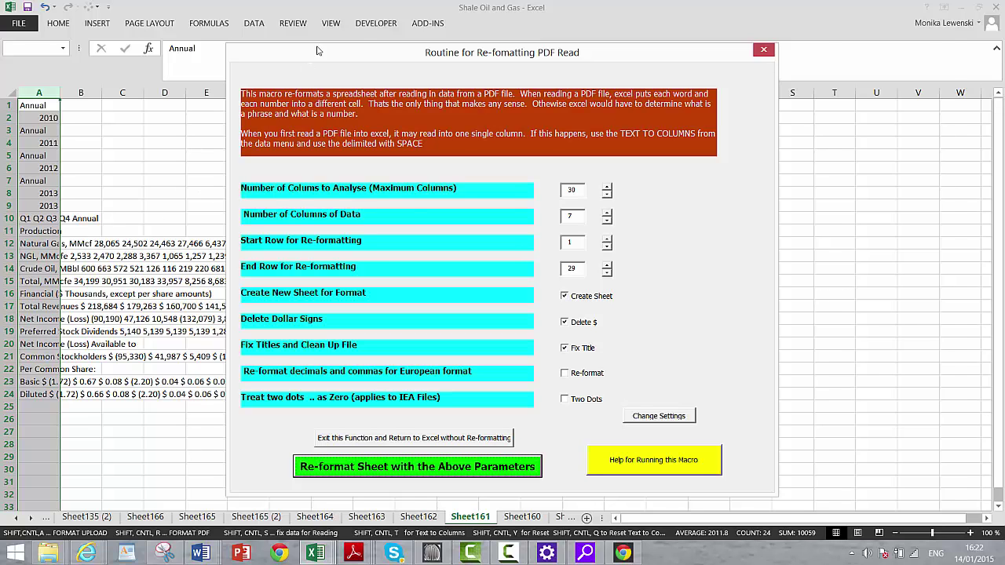
left_click_drag(308, 50, 484, 52)
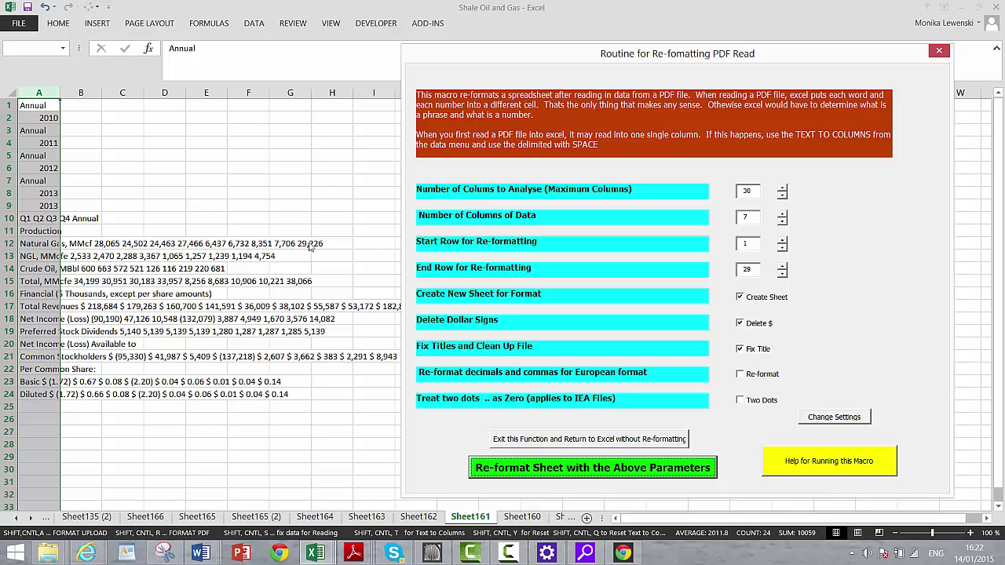
left_click(782, 214)
left_click(782, 214)
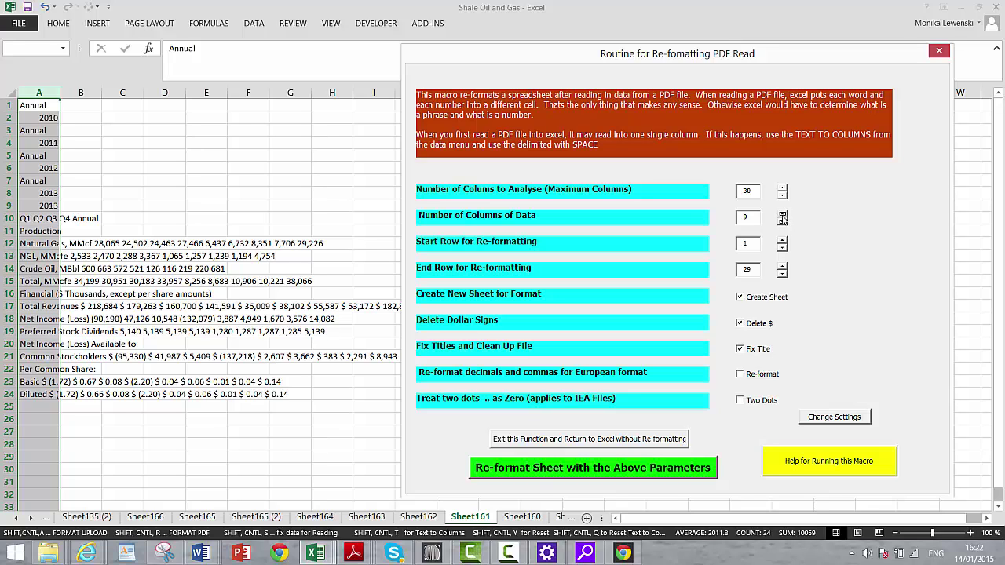
left_click(527, 472)
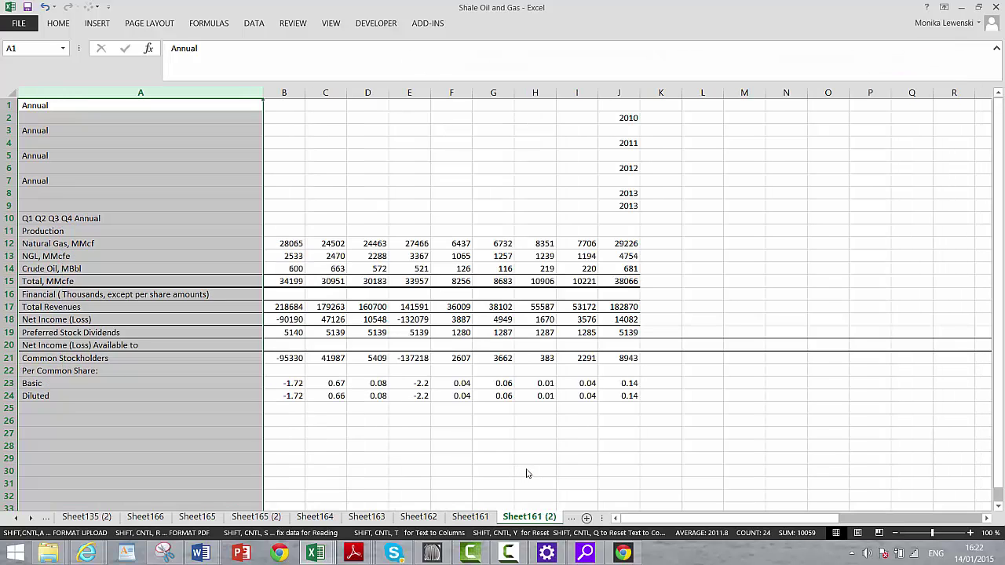
Format the figures in B12:J21 of the re-formatted sheet with thousands separators and no decimals using the formatting macro.
left_click(114, 220)
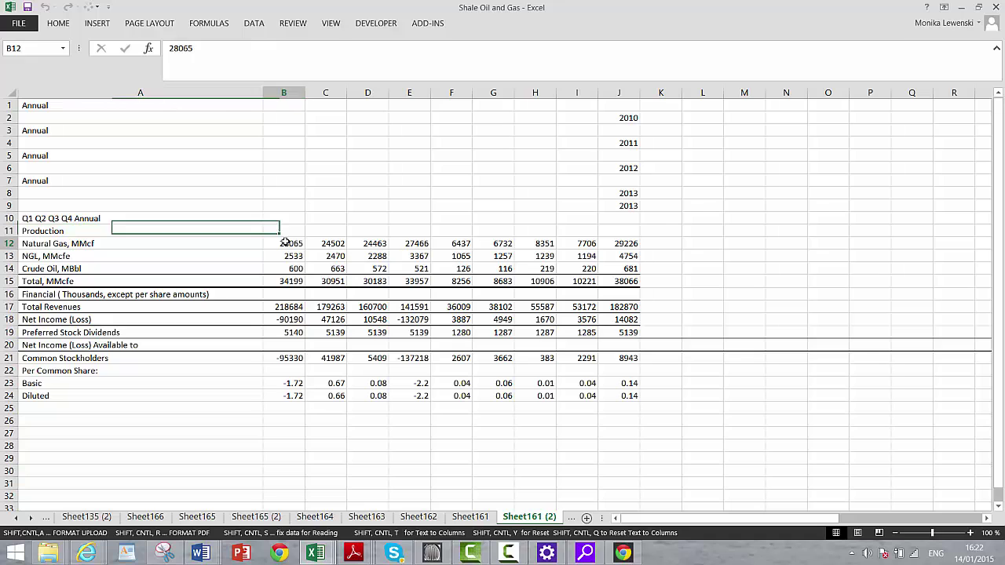
left_click_drag(285, 242, 630, 361)
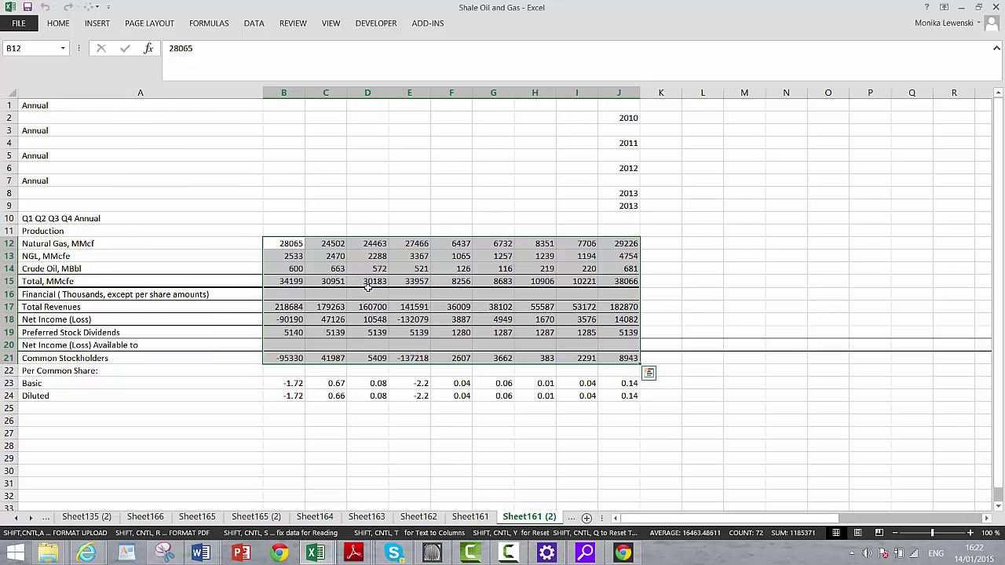
key("ctrl+q")
key("Escape")
key("ctrl+shift+s")
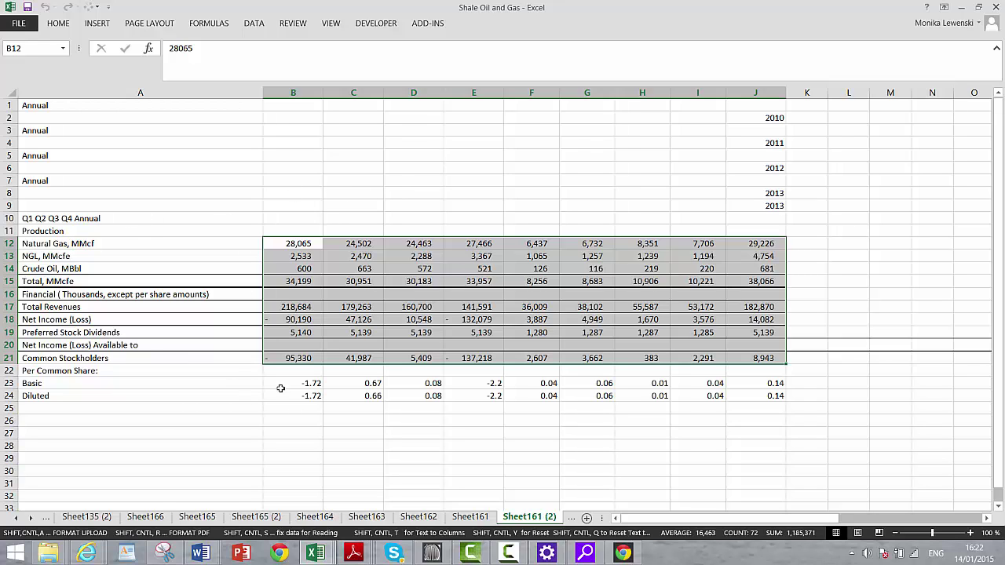
left_click(313, 432)
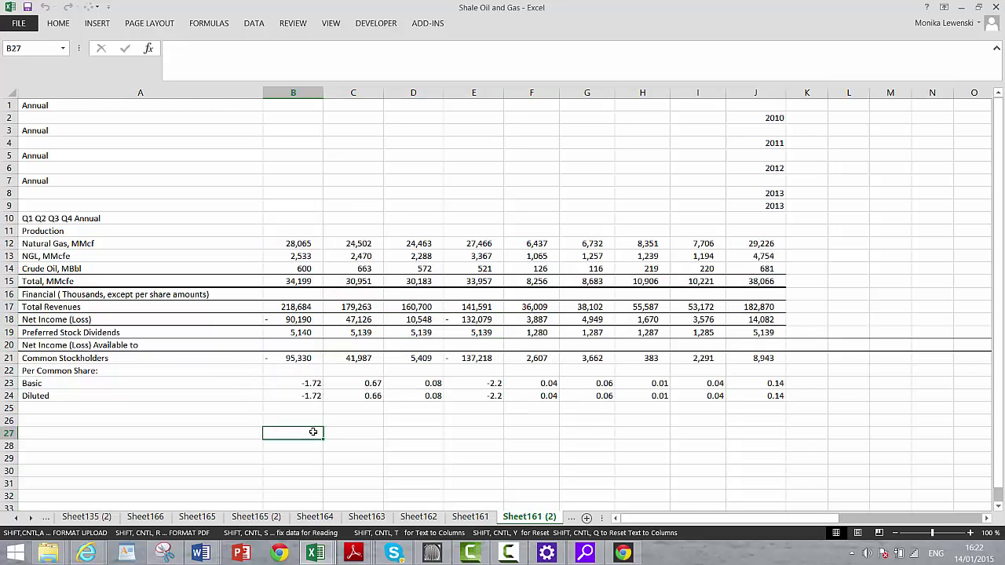
Switch to the PetroQuest 2013 annual report PDF in Internet Explorer and copy the upper Financial & Operational Highlights table again.
mouse_move(202, 556)
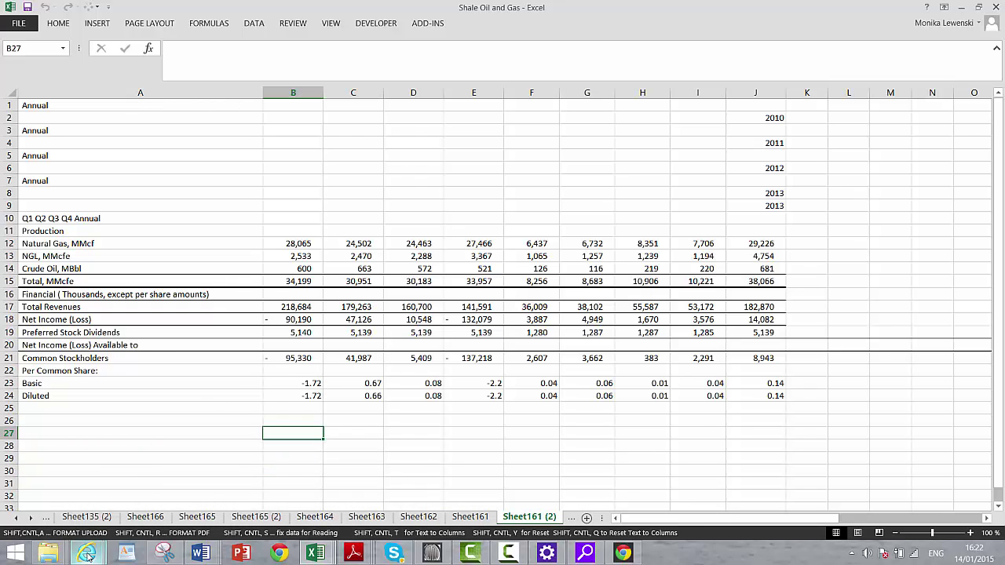
mouse_move(86, 552)
left_click(363, 487)
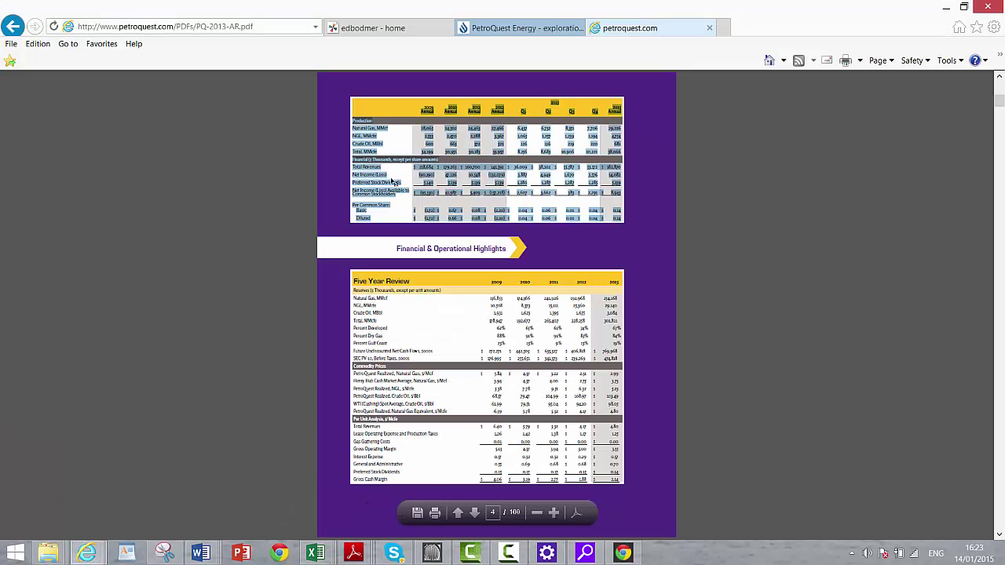
left_click(385, 145)
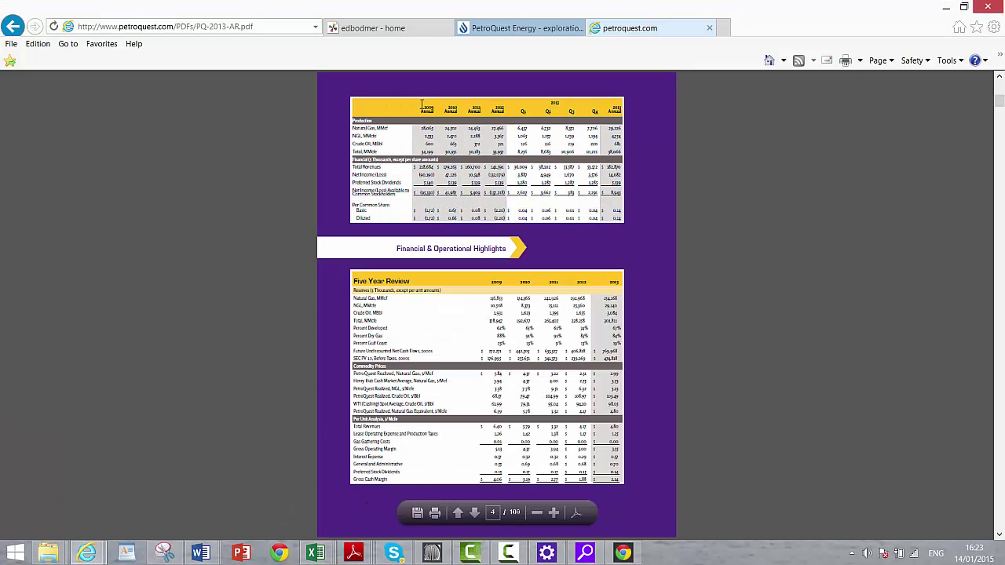
left_click_drag(425, 102, 619, 212)
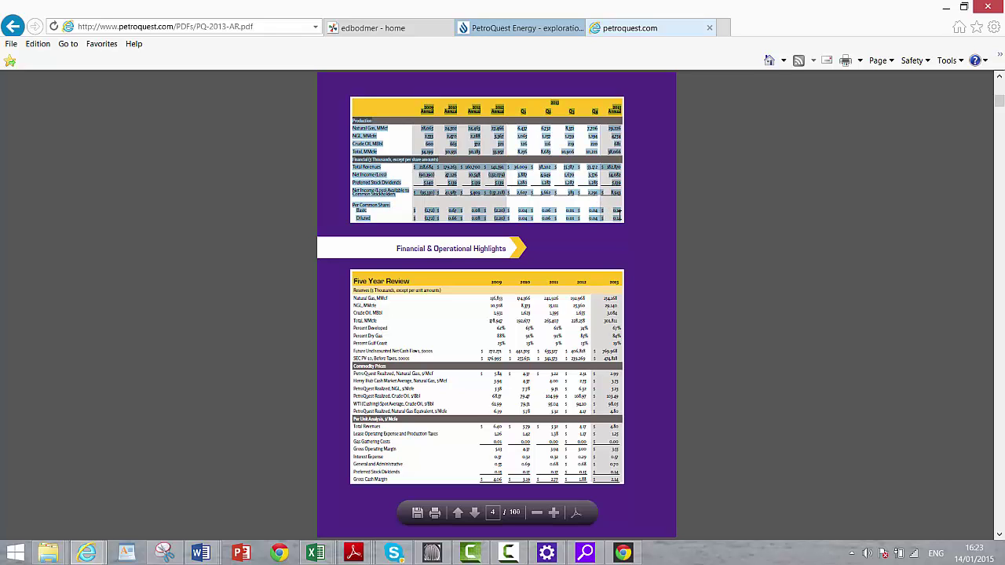
Switch to Document4 in Word and paste the copied table a few lines below the existing Adjusted EBITDA table.
left_click(203, 554)
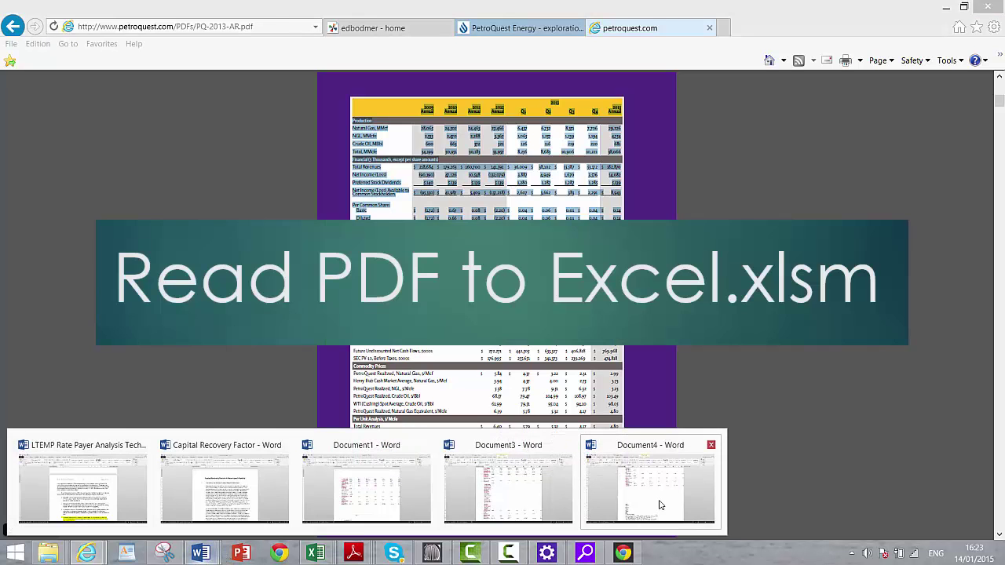
left_click(660, 505)
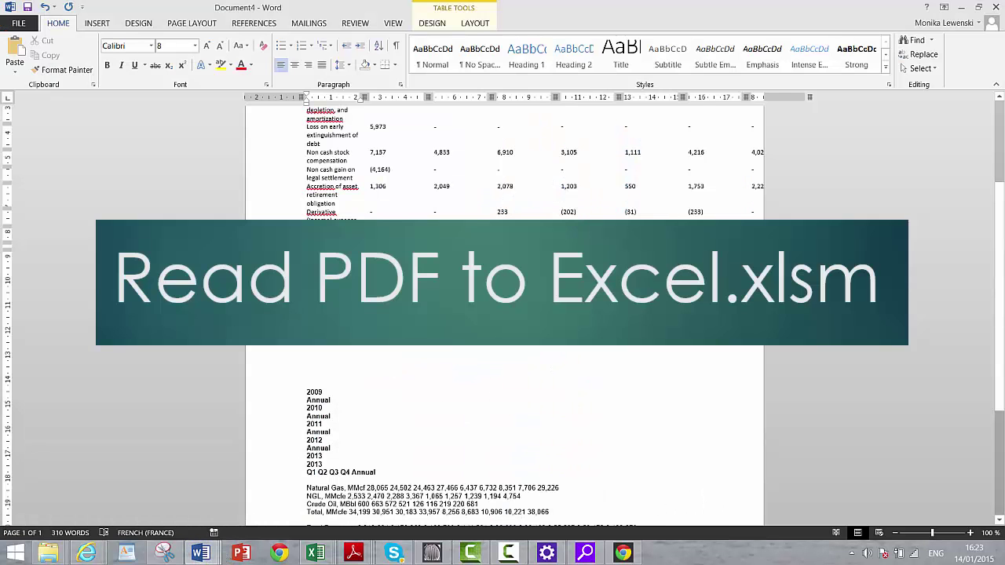
left_click(307, 316)
key("Return")
key("Return")
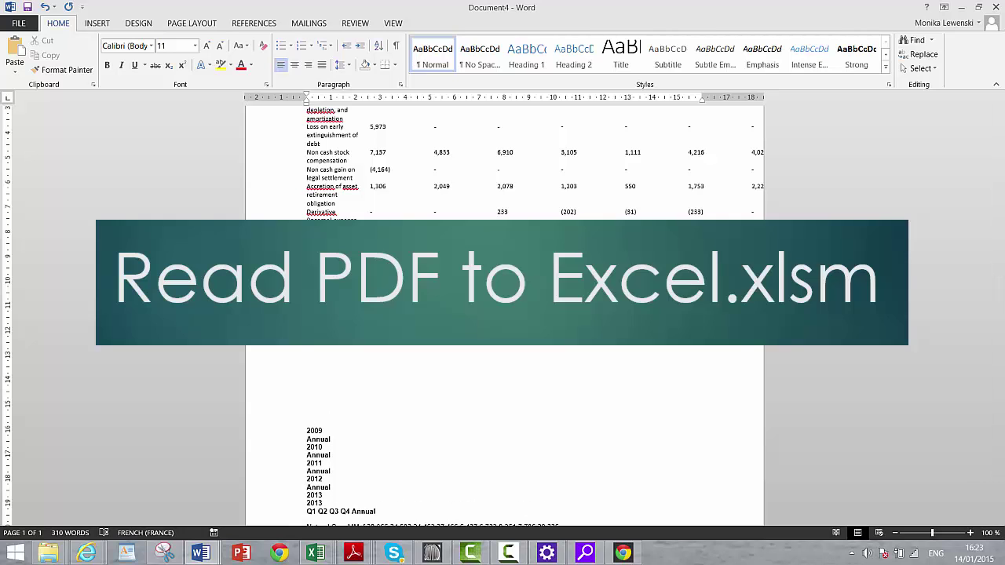
key("Return")
key("ctrl+v")
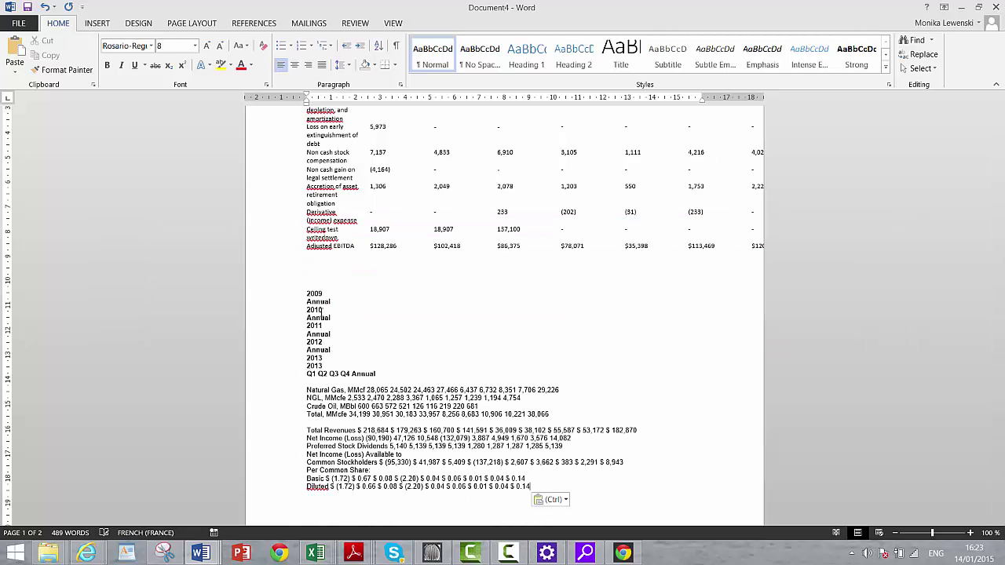
Examine the layout of the pasted text line by line, from the per-share rows up to the year headings.
scroll(322, 311, "down", 1)
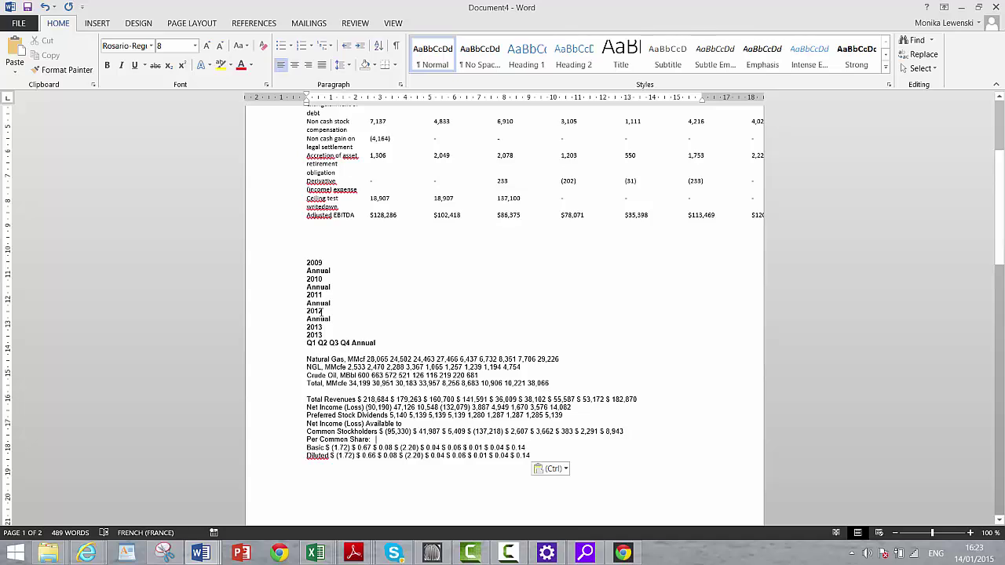
key("Up")
key("Up")
key("End")
key("Up")
key("Up")
key("Up")
key("Up")
key("Up")
key("Up")
key("Up")
key("Up")
key("Up")
key("Up")
key("Up")
key("Up")
key("Up")
key("Up")
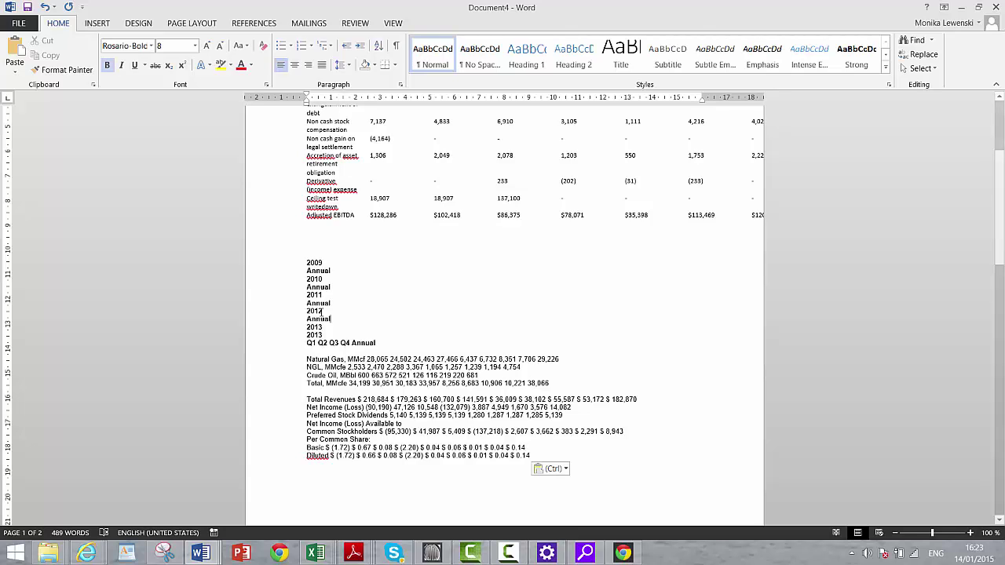
key("Up")
key("Up")
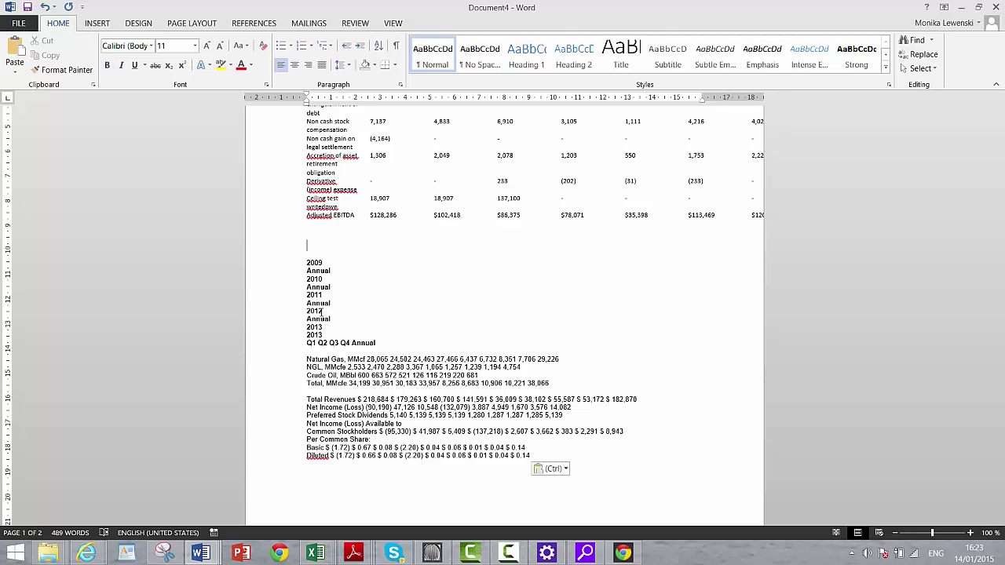
key("Down")
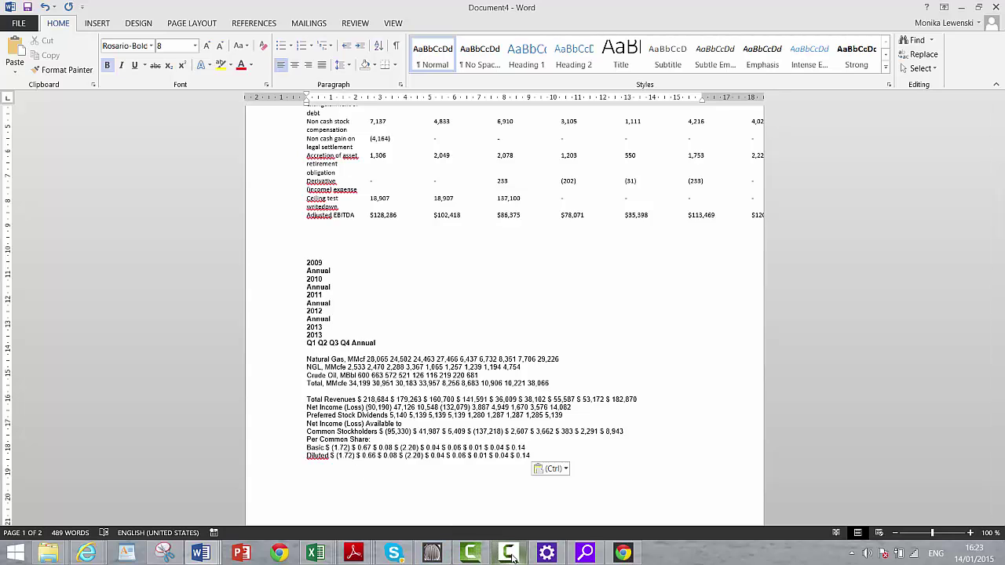
mouse_move(512, 558)
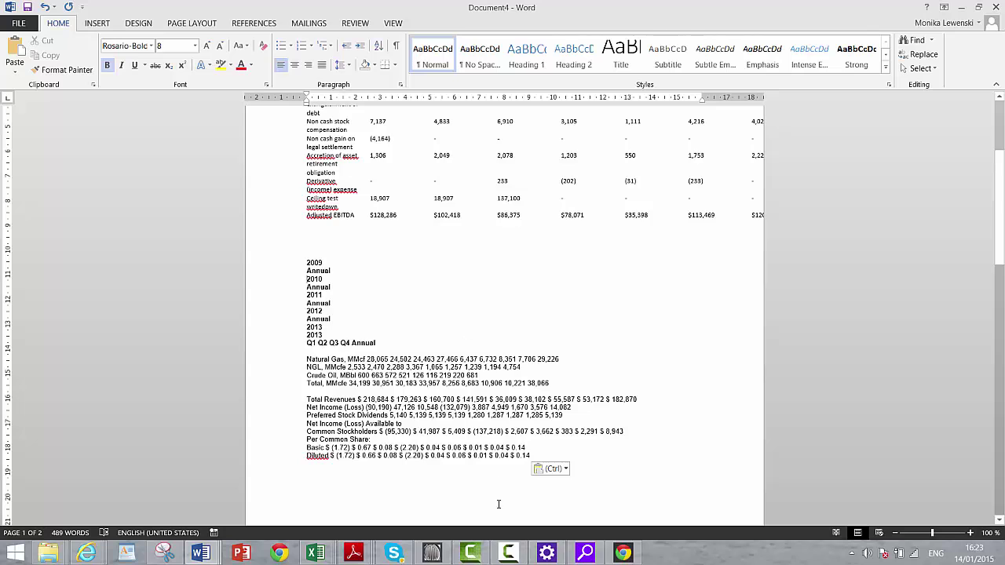
left_click(509, 556)
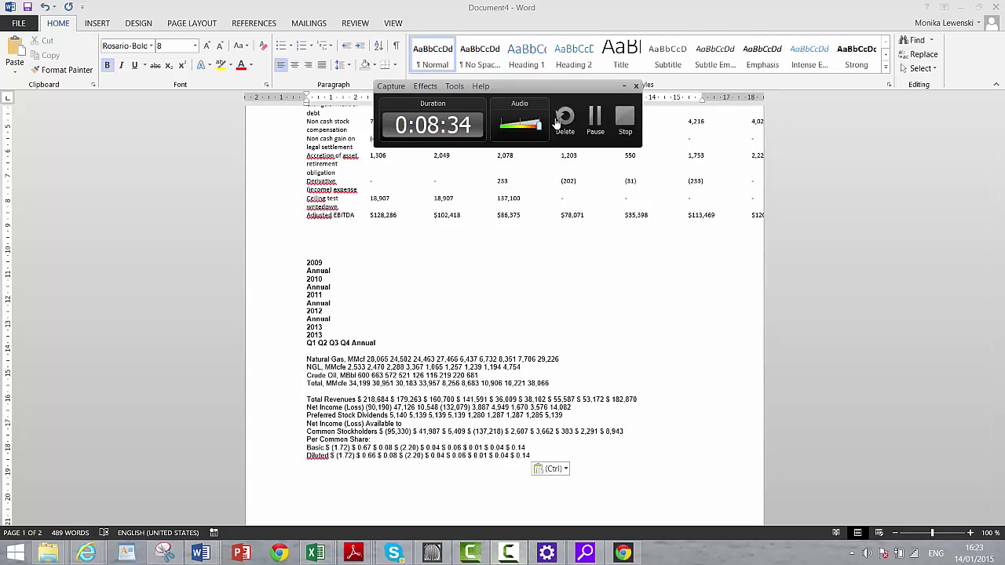
left_click(595, 118)
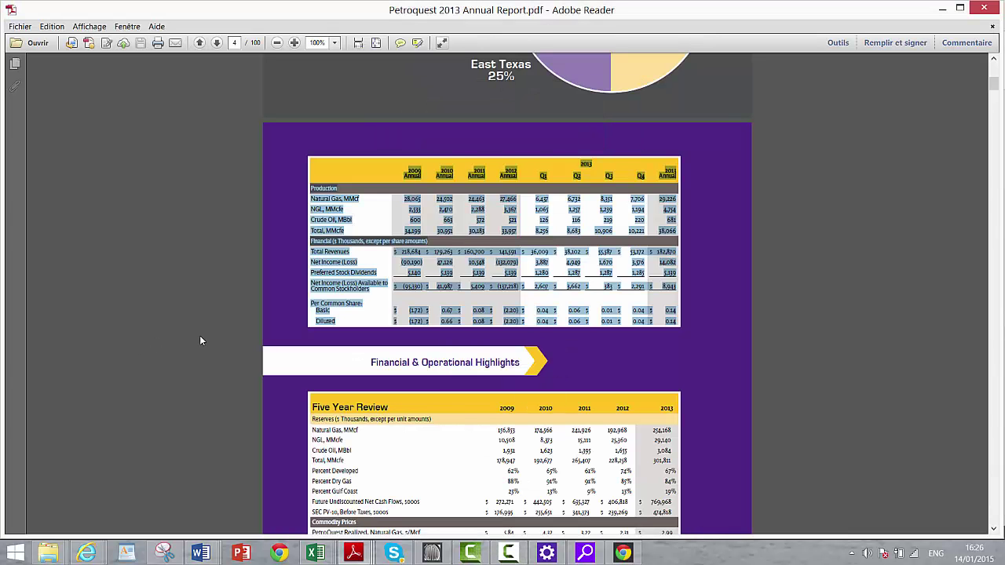
Copy the upper highlights table from Petroquest 2013 Annual Report.pdf in Adobe Reader and paste it at A1 of Sheet159 in the Shale Oil and Gas workbook.
left_click(363, 88)
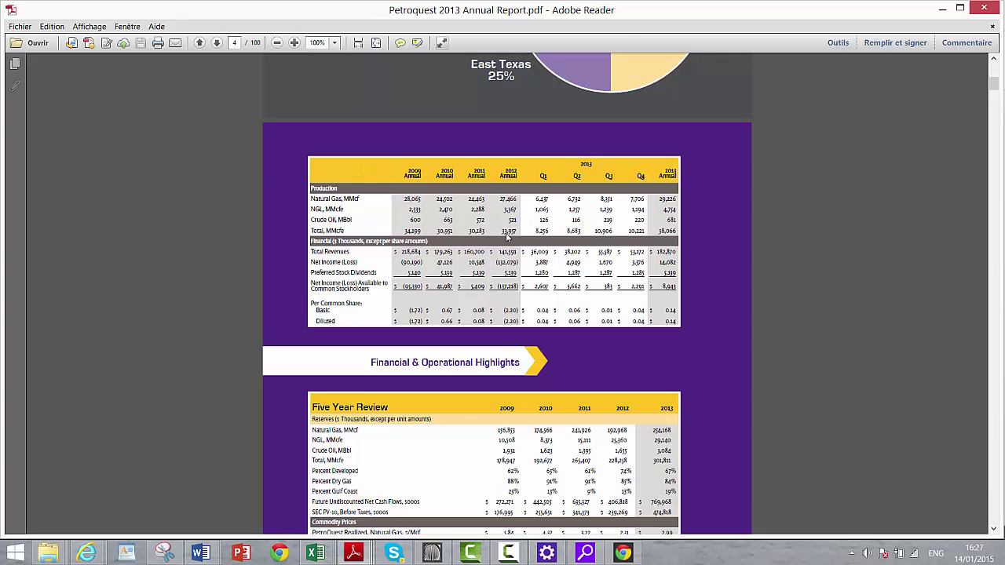
left_click_drag(410, 165, 671, 324)
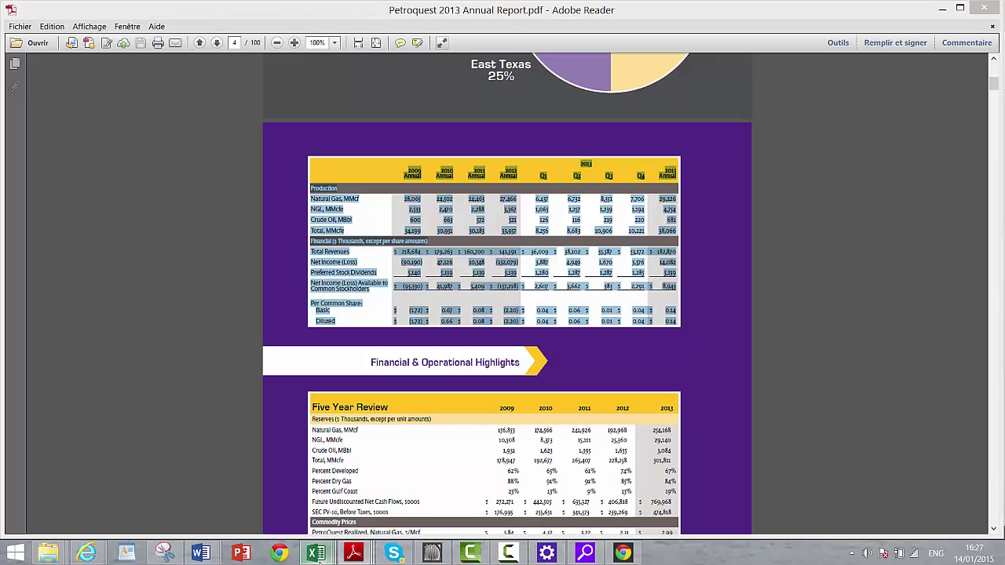
mouse_move(315, 552)
left_click(386, 505)
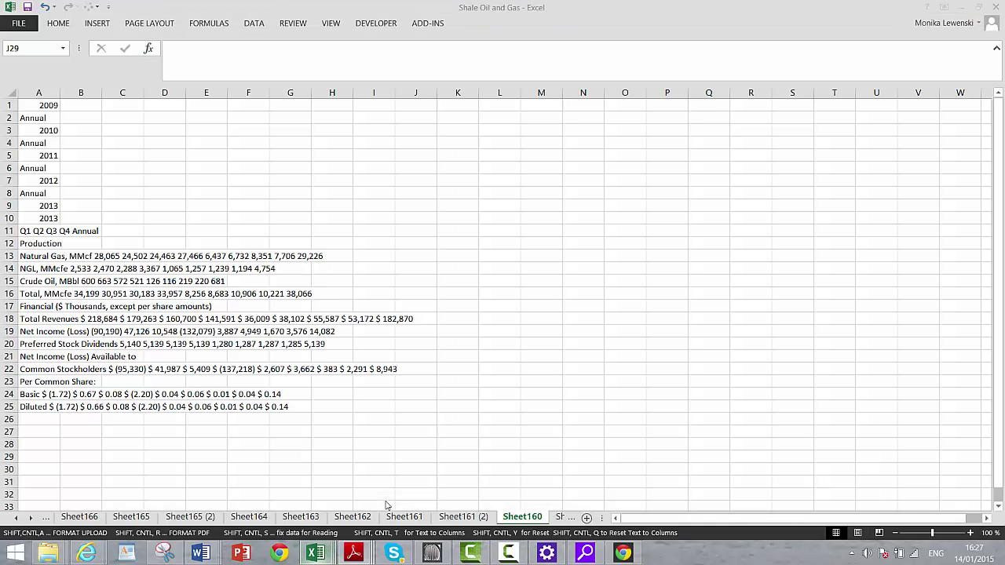
left_click(560, 520)
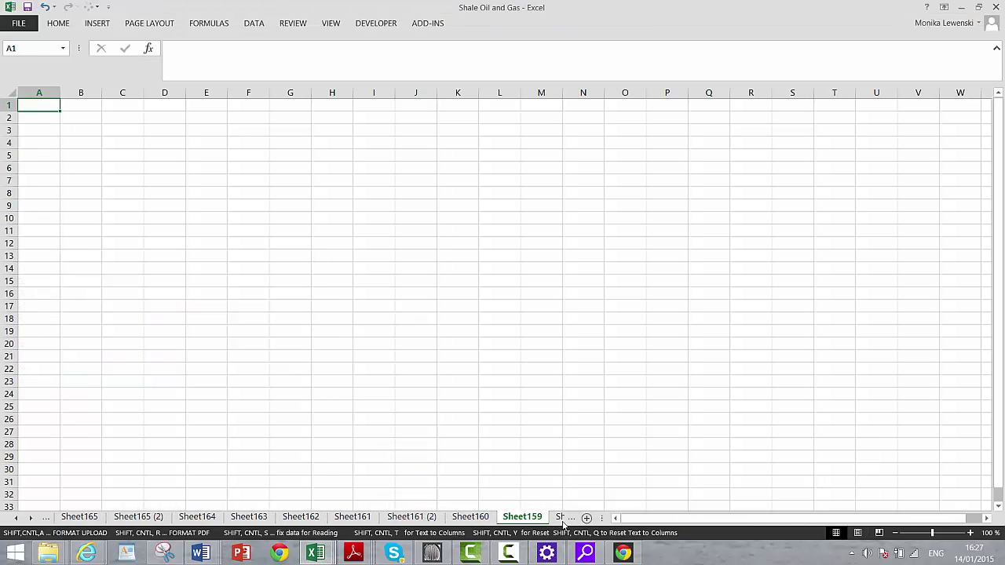
key("ctrl+v")
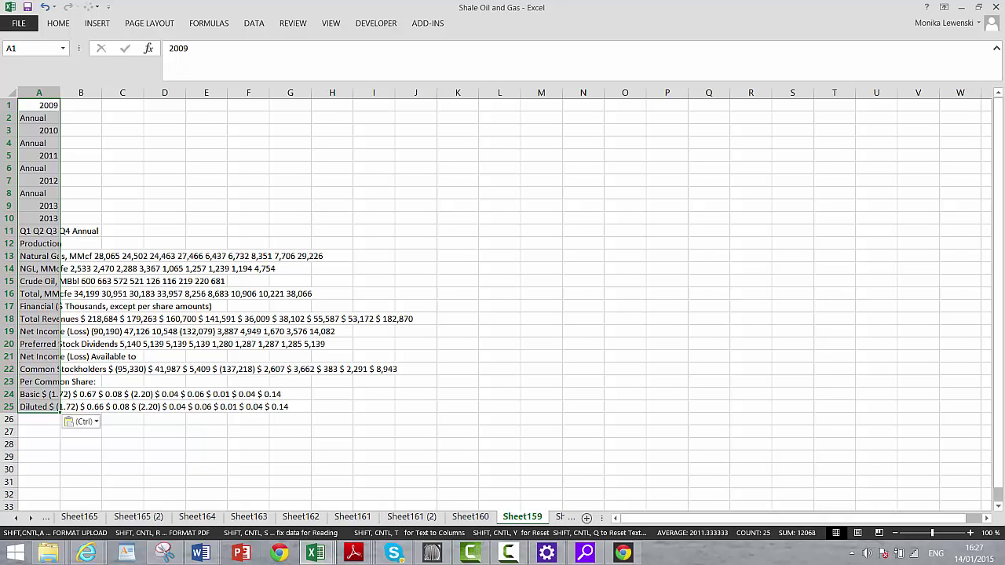
Switch to Document4 in Word and paste the table copied from Adobe Reader above the earlier pasted copy.
left_click(200, 553)
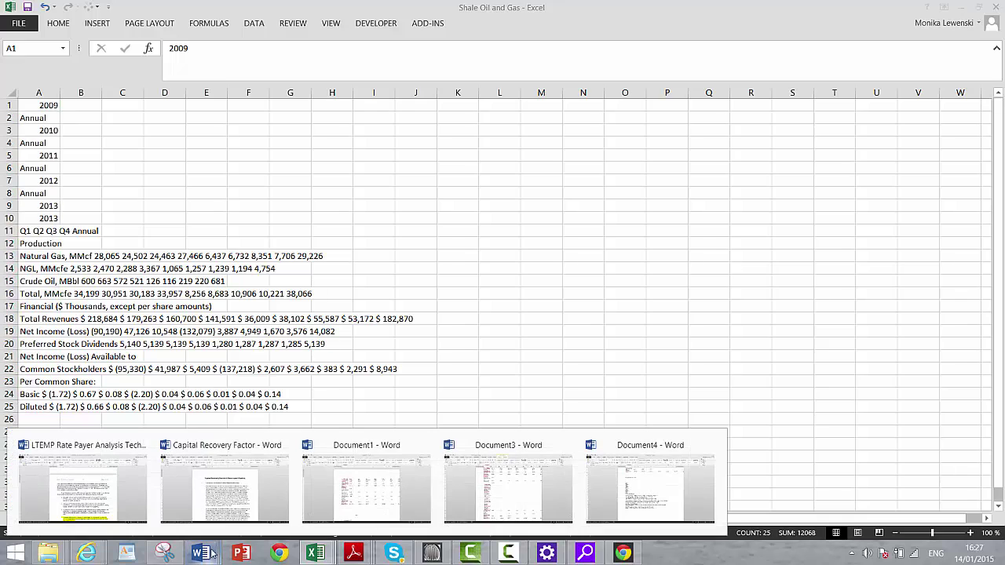
left_click(638, 493)
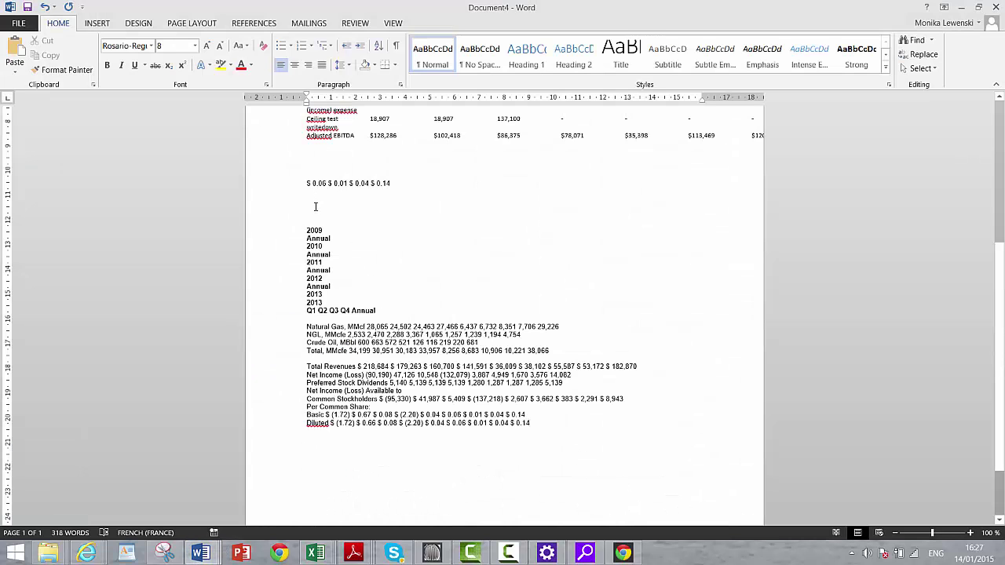
key("ctrl+v")
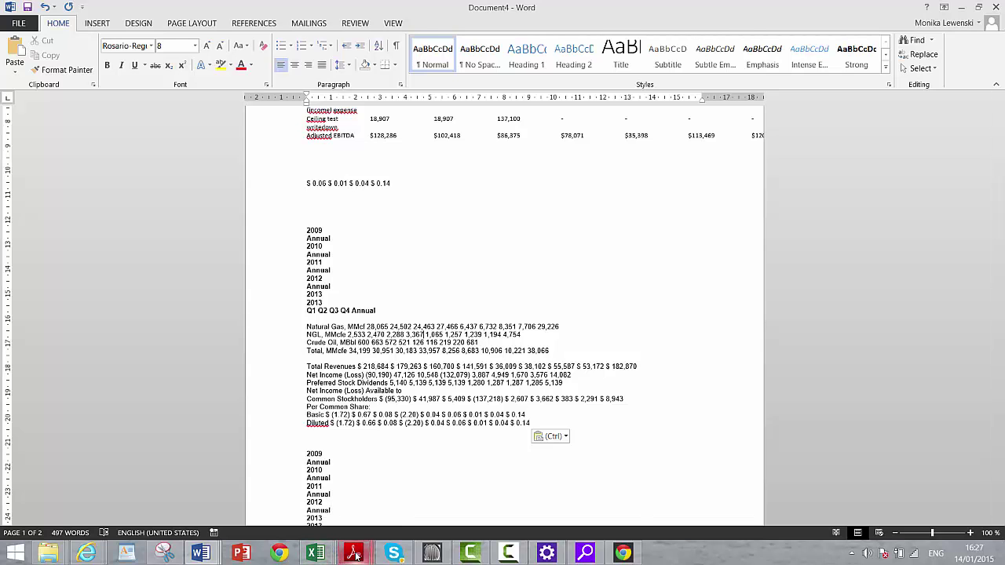
Copy the Appendix – 2 table from Perto Presentation.pdf in Adobe Reader and paste it at A1 of Sheet158 in the Shale Oil and Gas workbook.
mouse_move(356, 556)
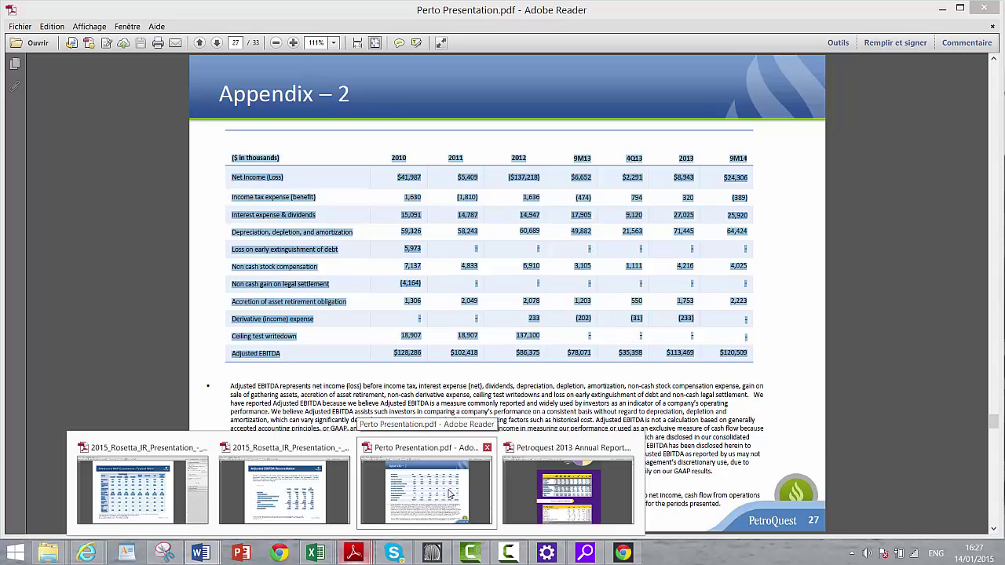
left_click(450, 493)
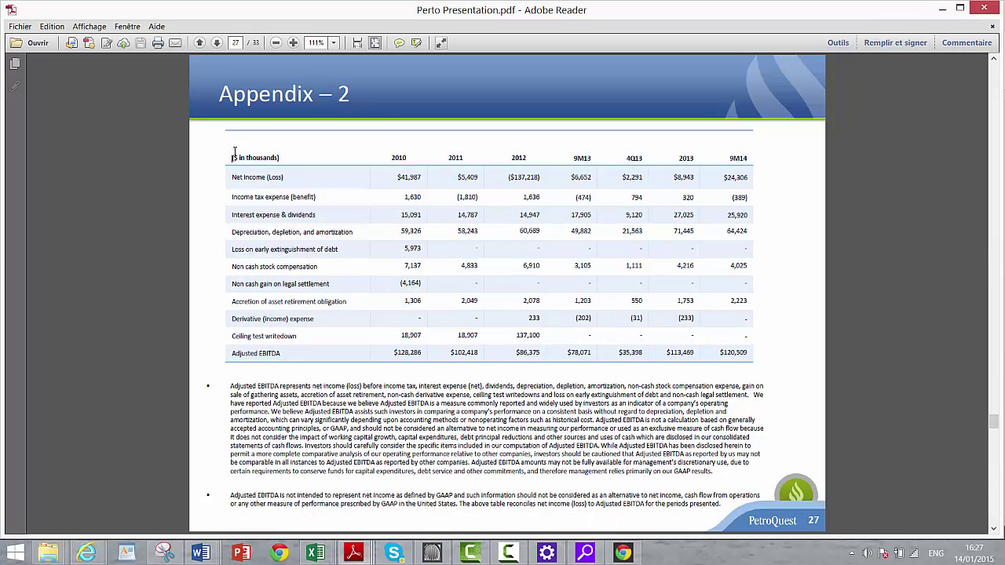
left_click_drag(234, 152, 762, 359)
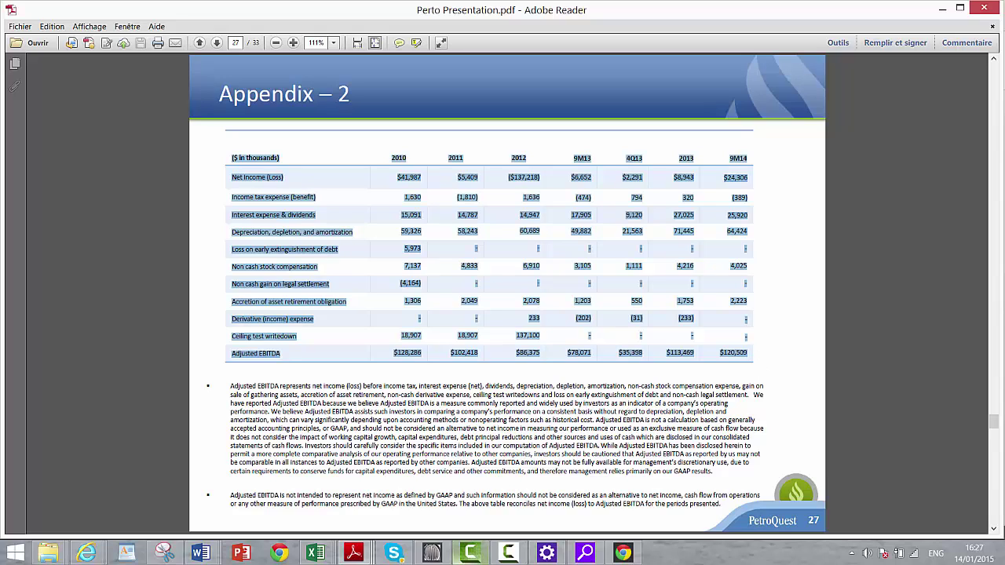
mouse_move(318, 556)
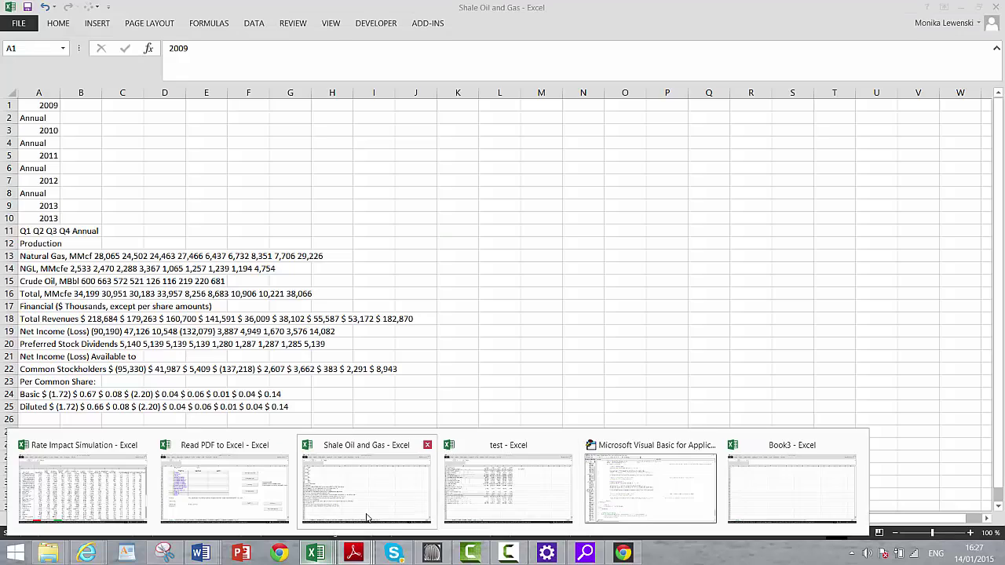
left_click(369, 506)
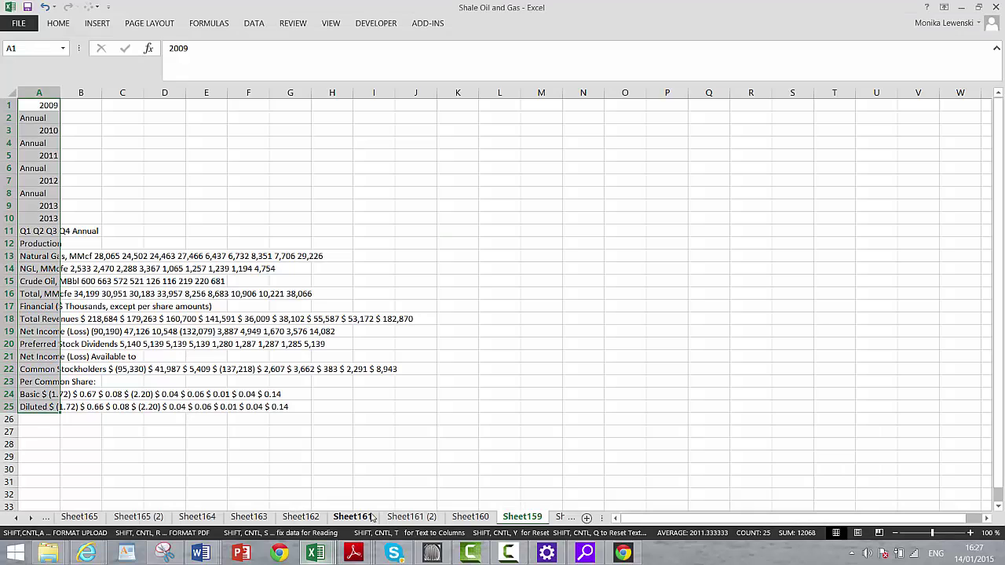
left_click(560, 518)
key("ctrl+v")
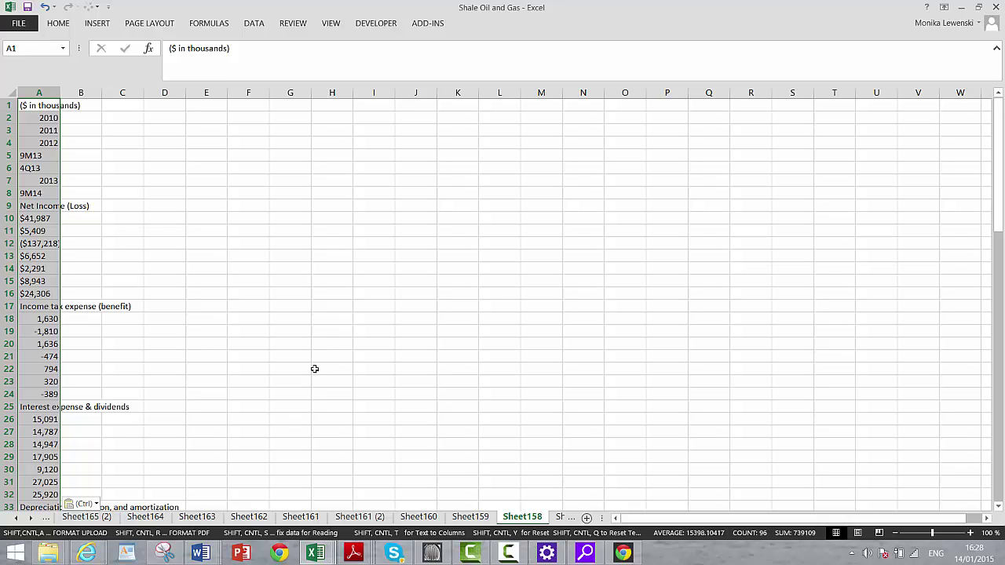
left_click(508, 554)
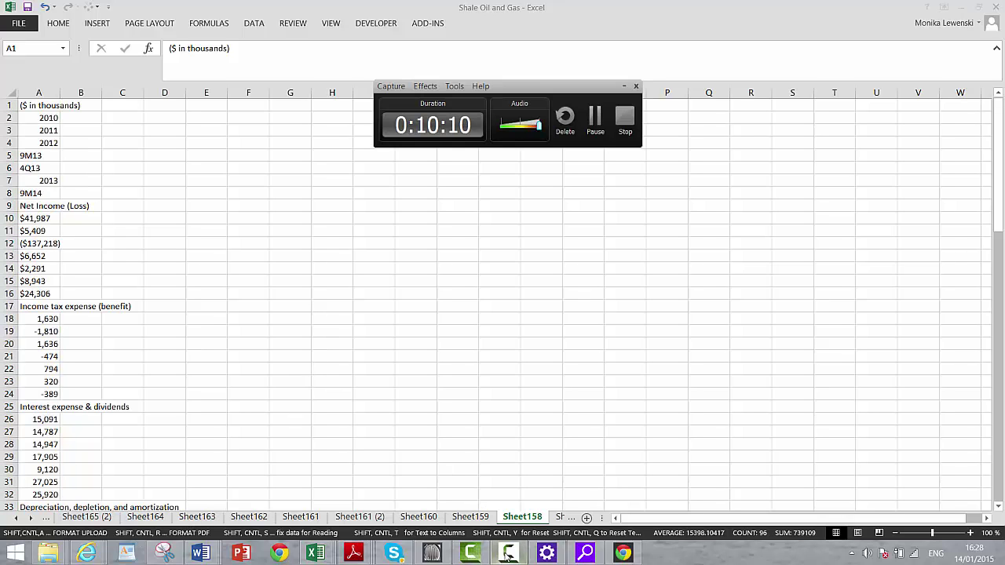
left_click(625, 120)
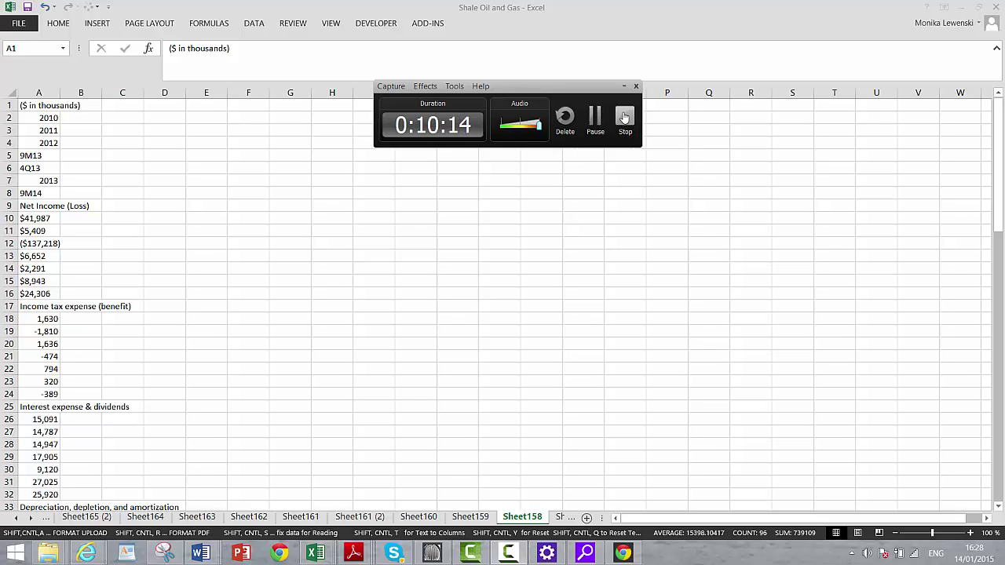